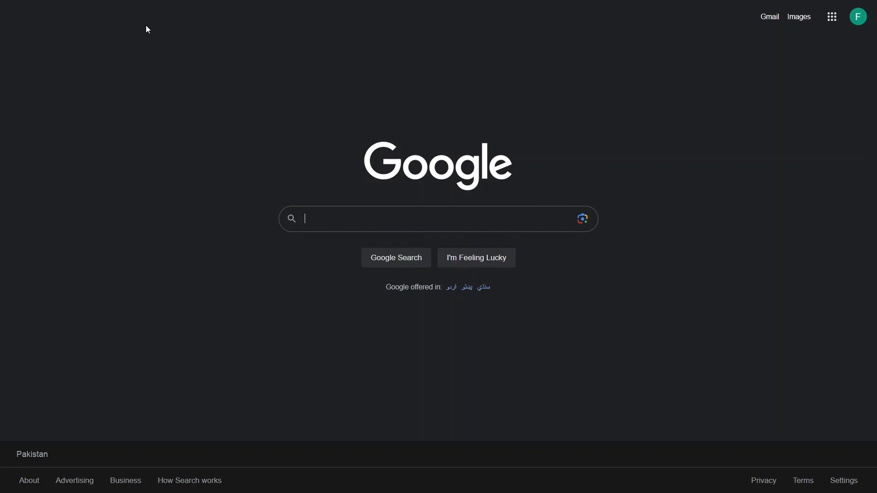
Step: Search Google for seamless.ai
text(seamless.a)
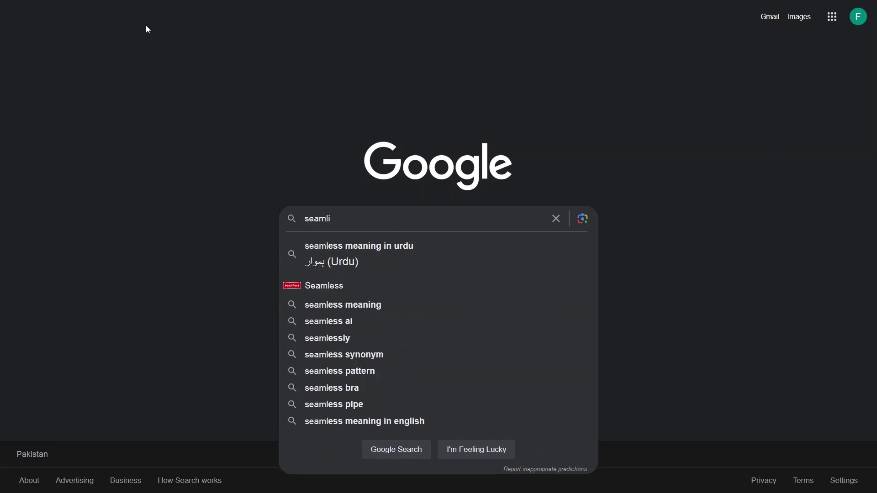
text(i)
key(Return)
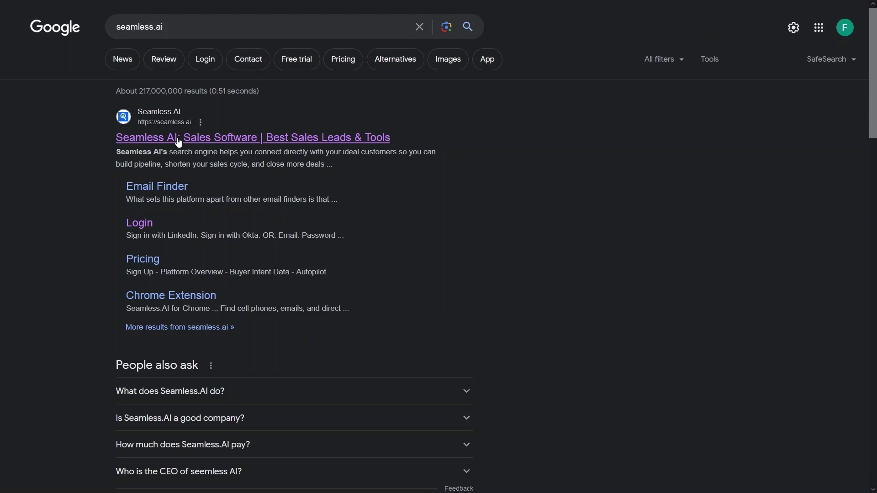
Step: Open the Seamless.AI homepage from the results and highlight its free-credits offer
click(182, 138)
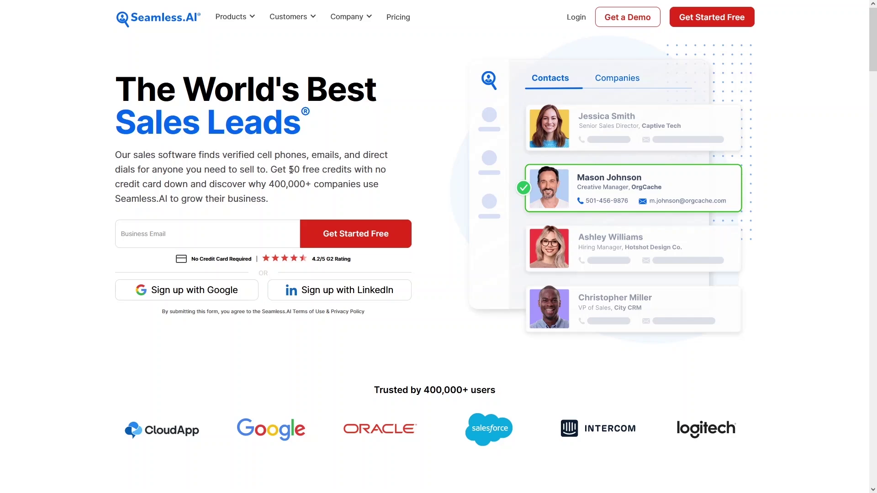
drag(291, 170, 350, 169)
scroll(350, 169, down, 9)
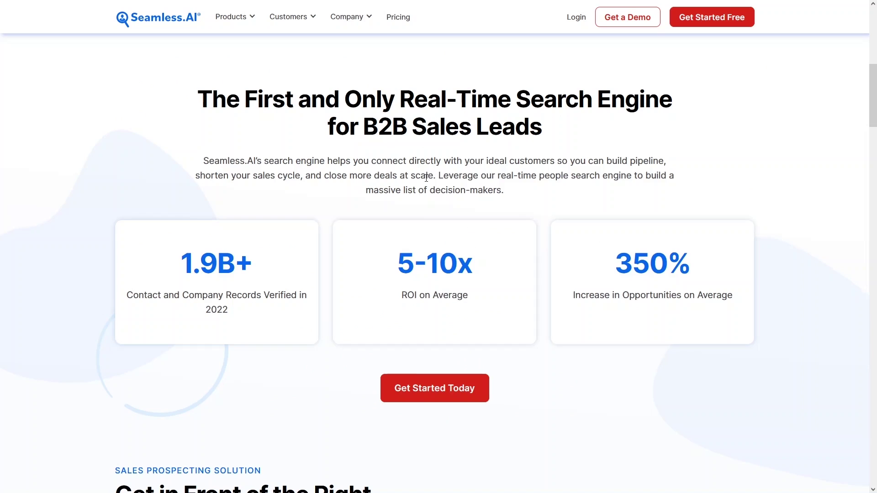
scroll(426, 177, down, 8)
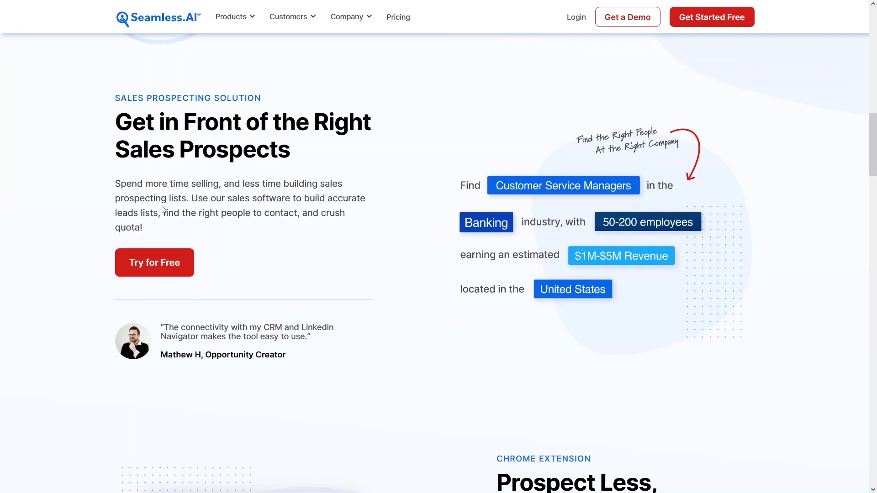
scroll(181, 206, down, 8)
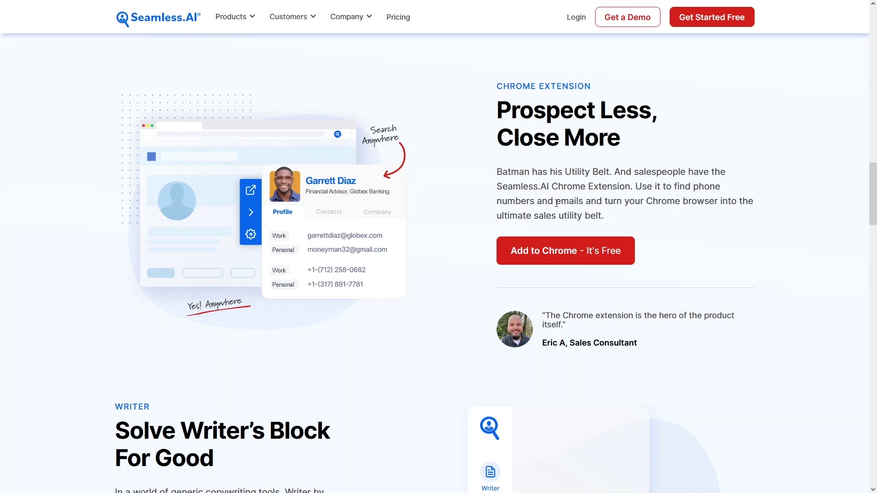
Step: Expand the 'How does Seamless.AI work?' FAQ, then go to the free Sign Up form
scroll(556, 203, down, 6)
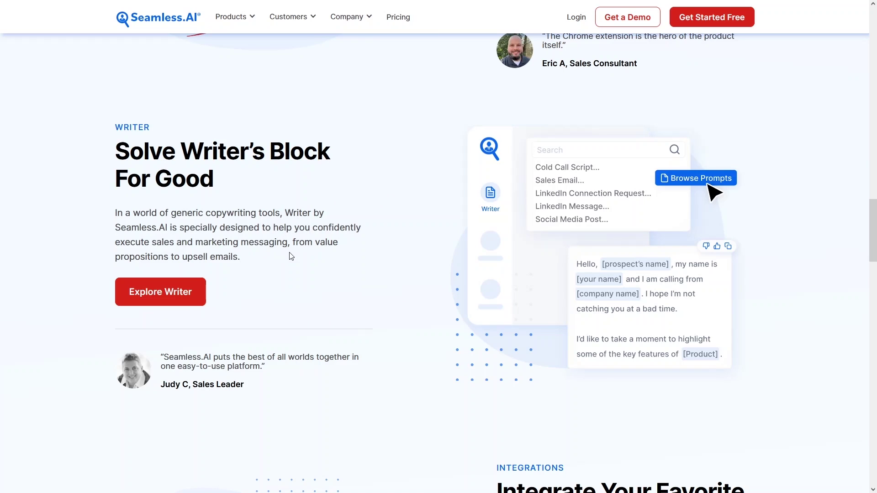
scroll(291, 257, down, 7)
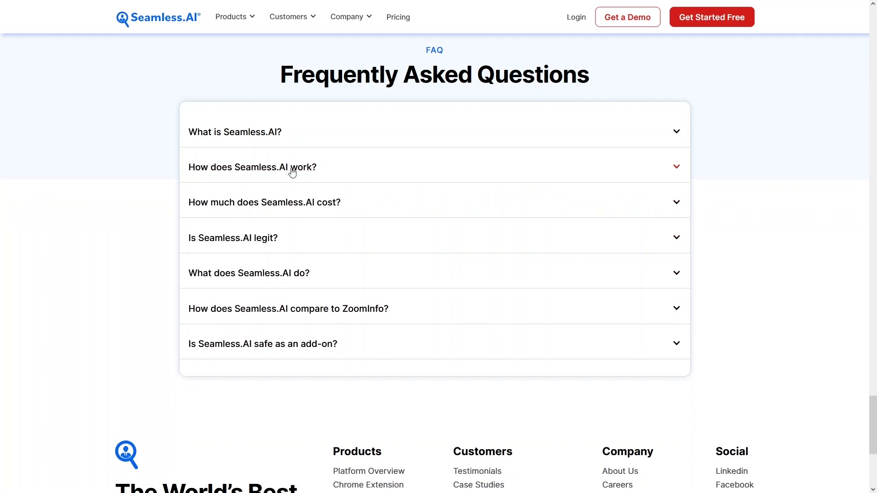
click(315, 171)
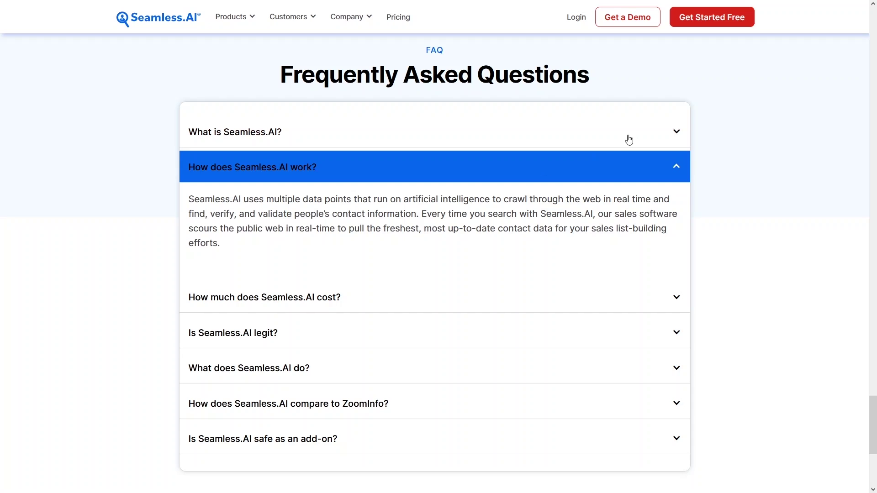
click(703, 22)
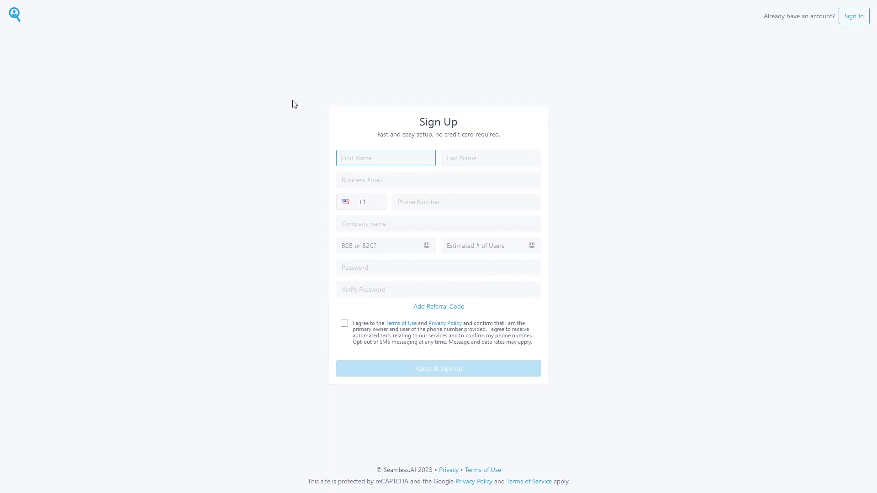
click(484, 163)
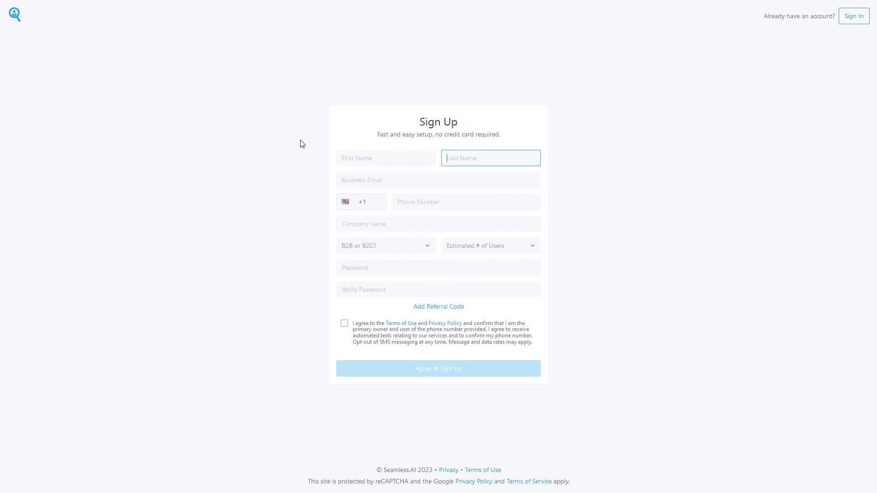
click(391, 179)
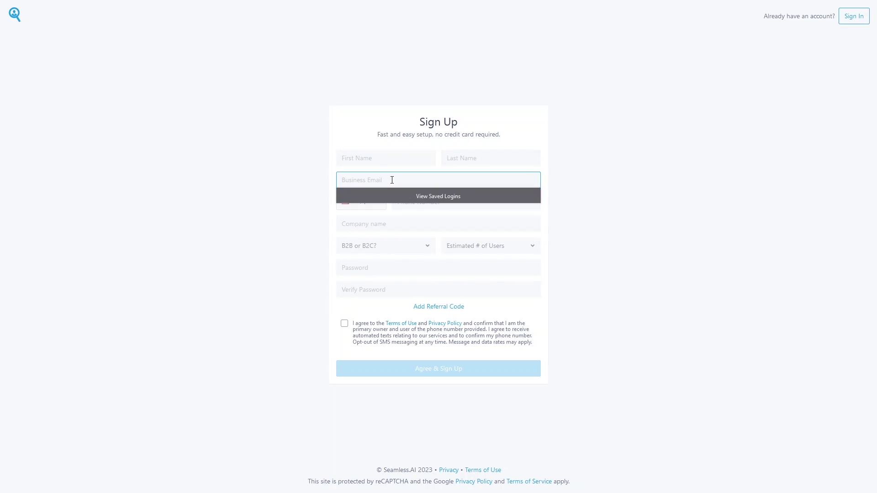
click(245, 195)
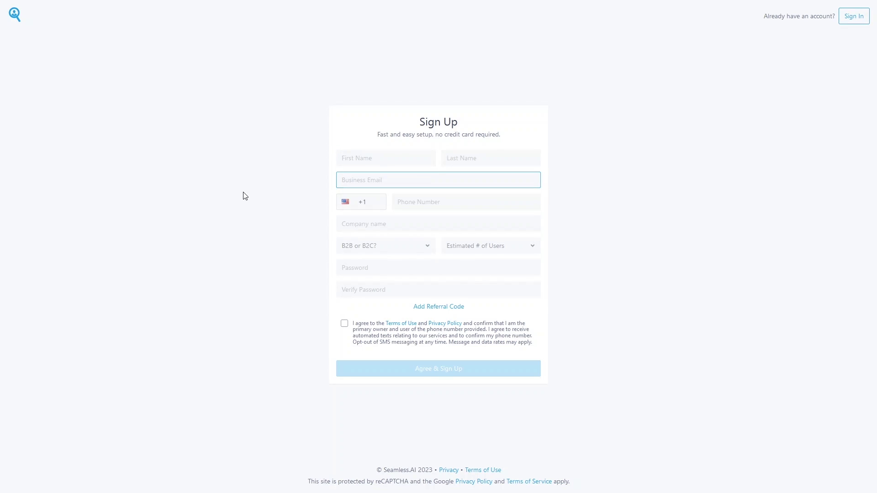
click(379, 197)
click(352, 224)
click(390, 247)
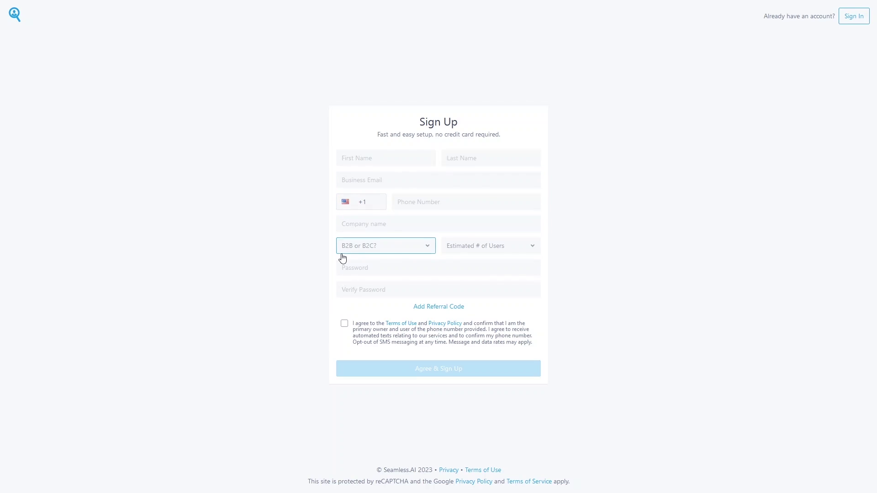
click(338, 257)
Step: Sign in to Seamless.AI with a Google account instead of registering
click(851, 19)
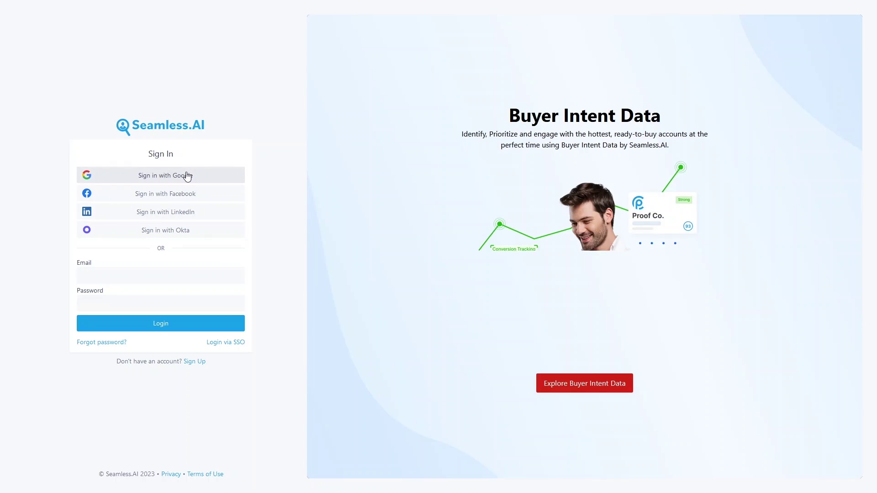
click(187, 177)
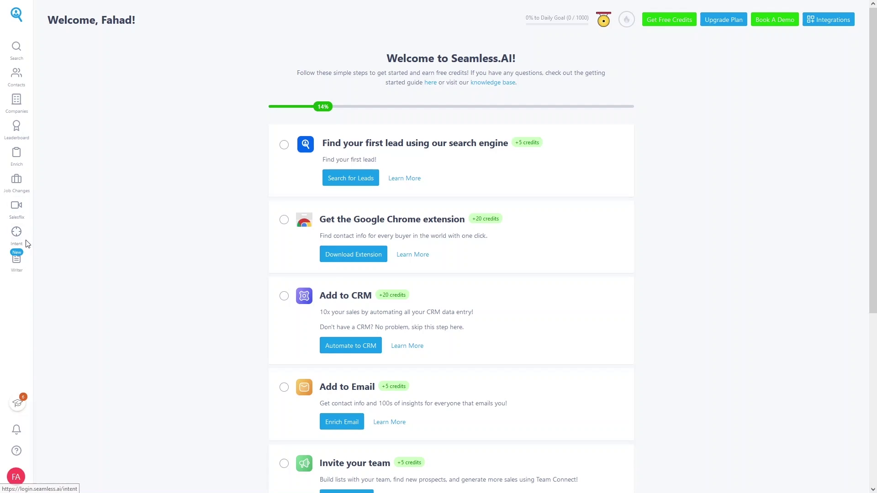
Step: Browse the account menu's credits and settings, then go to the contact Search page
click(16, 478)
mouse_move(79, 368)
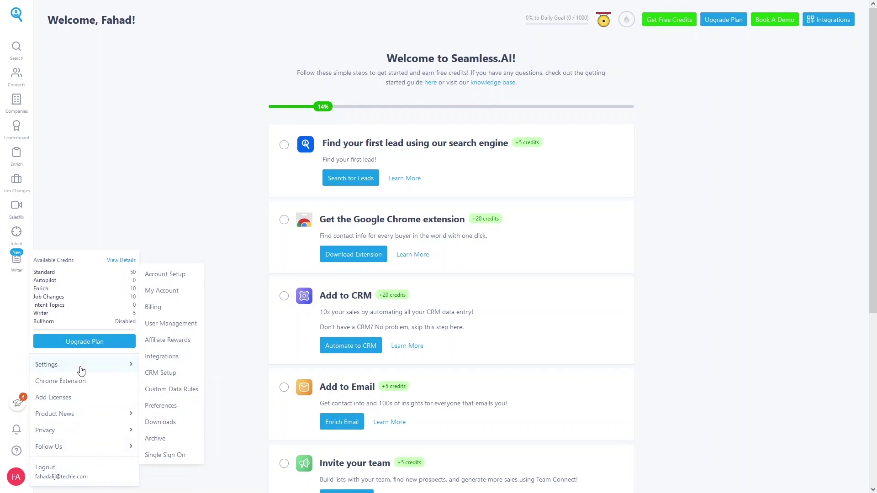
mouse_move(69, 420)
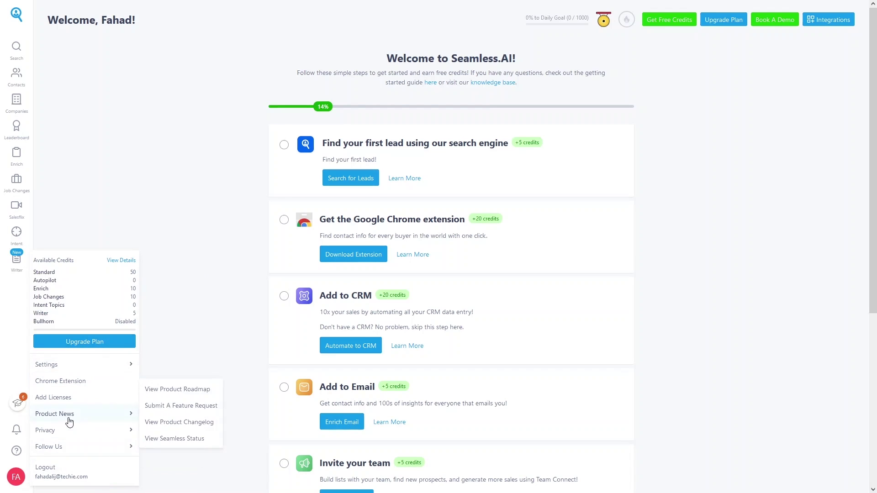
mouse_move(69, 438)
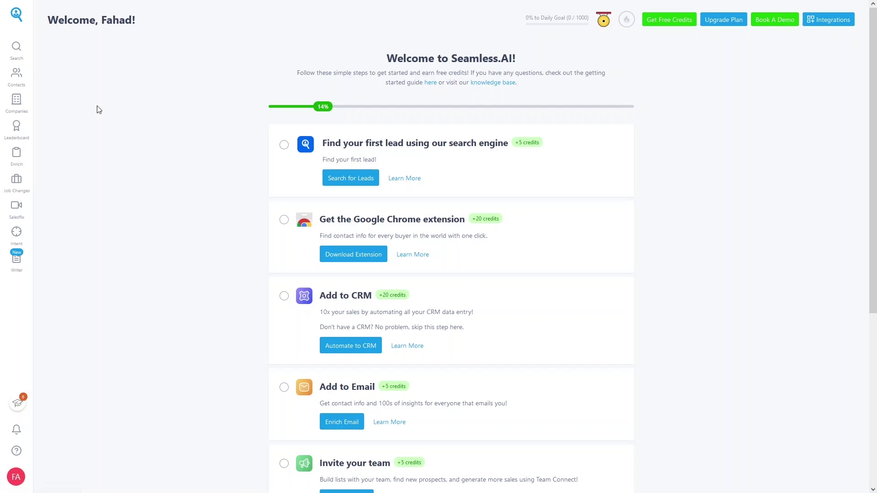
click(25, 55)
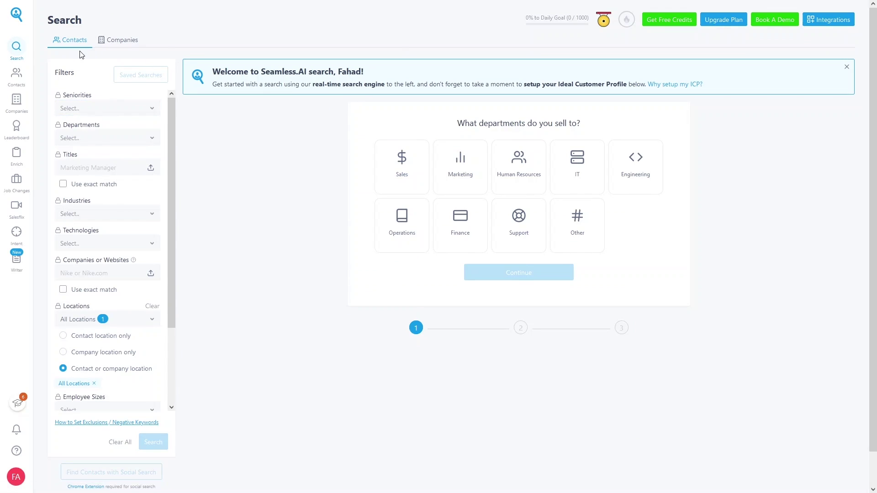
Step: Set the Seniorities filter to VP, Director, Manager and Senior
click(97, 109)
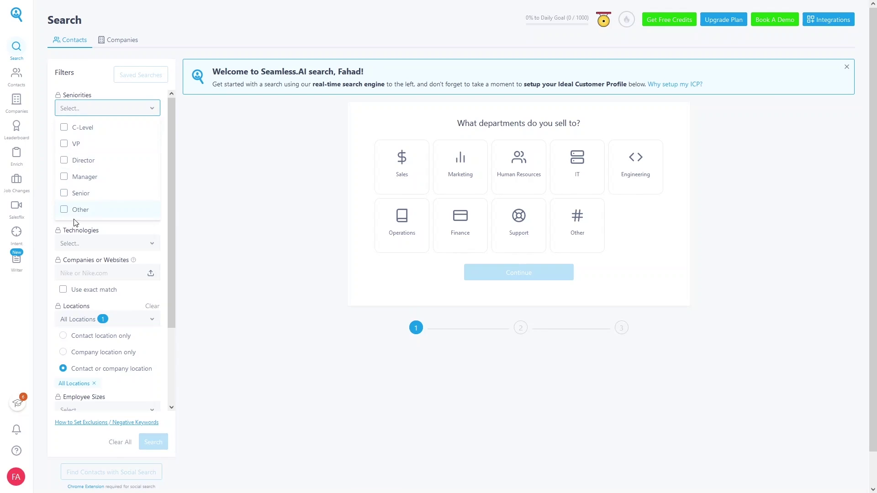
click(101, 179)
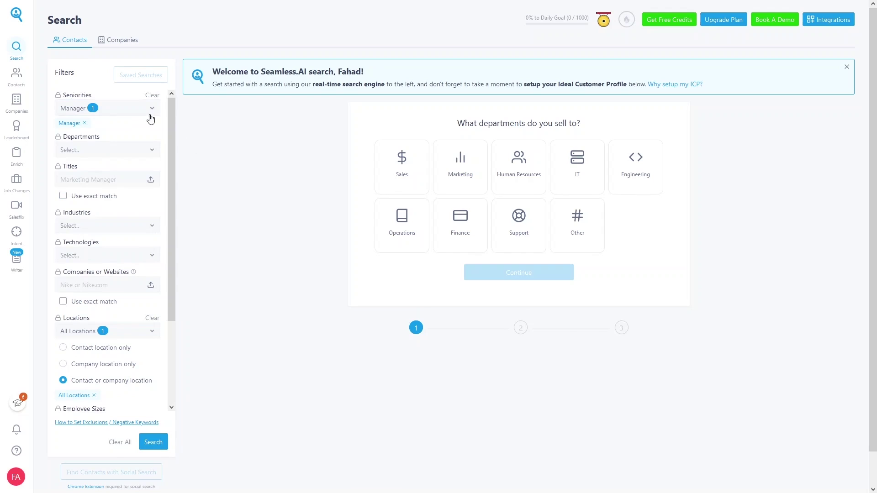
click(124, 110)
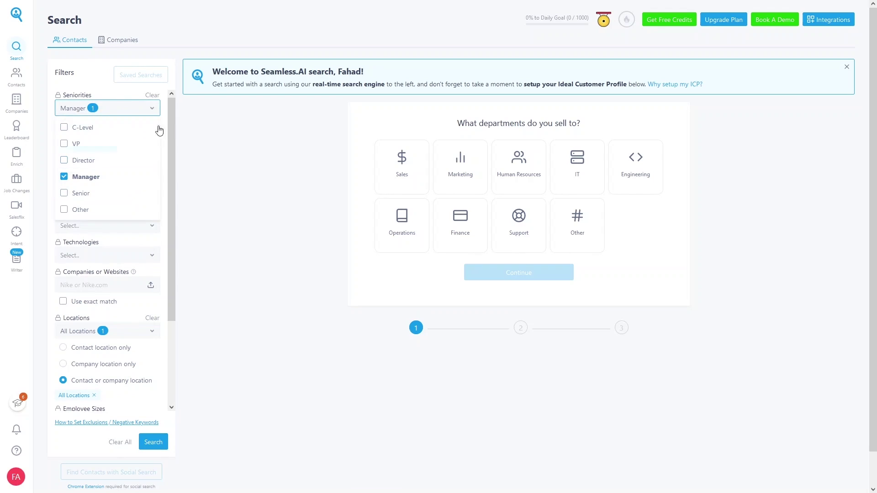
click(68, 194)
click(80, 177)
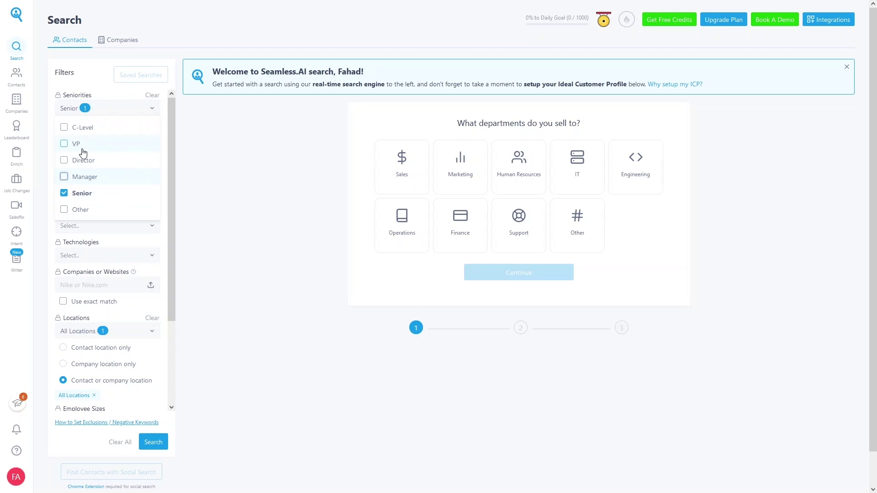
click(83, 161)
click(84, 177)
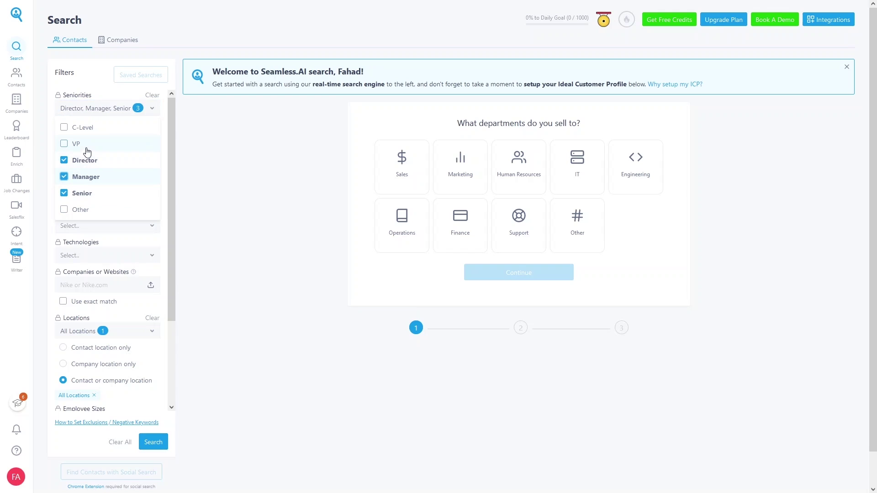
click(69, 144)
click(182, 149)
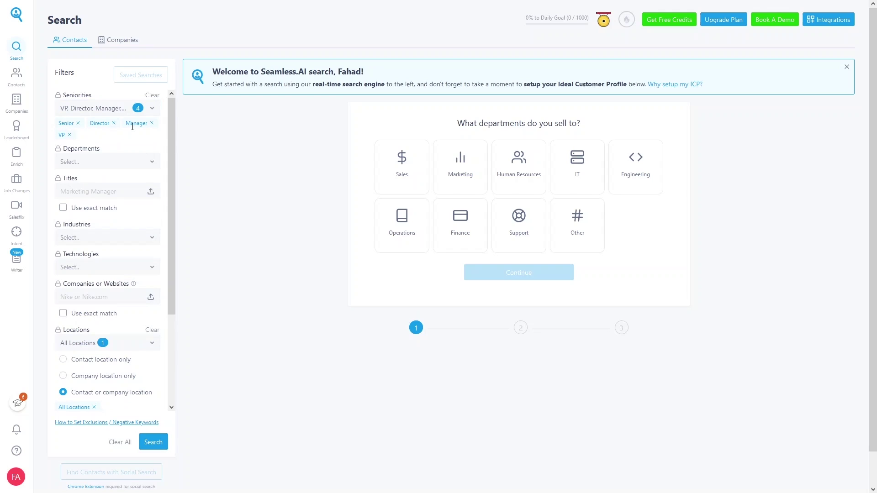
Step: Select Sales, Marketing, IT, Engineering and Finance in the Departments filter
click(109, 162)
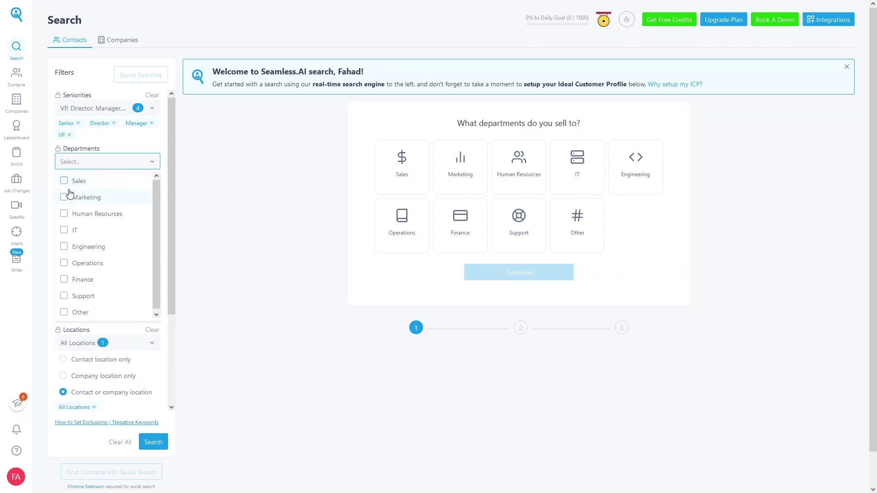
click(73, 185)
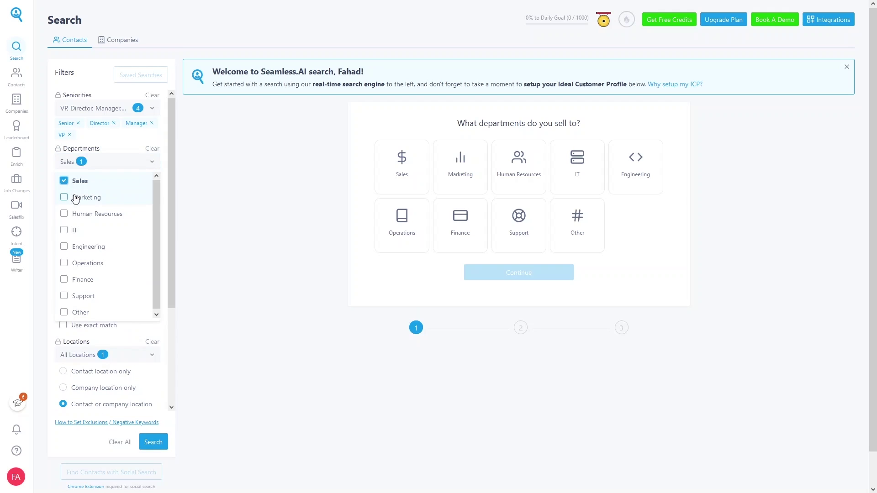
click(73, 197)
click(83, 237)
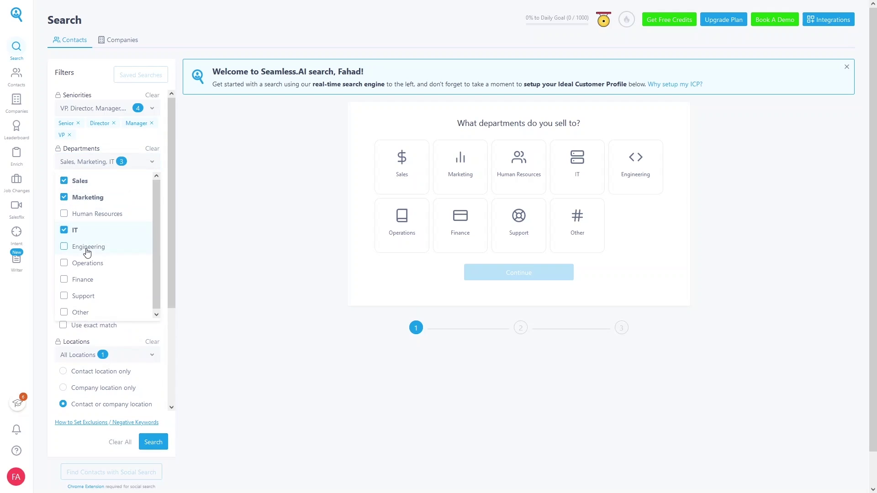
click(84, 250)
click(97, 276)
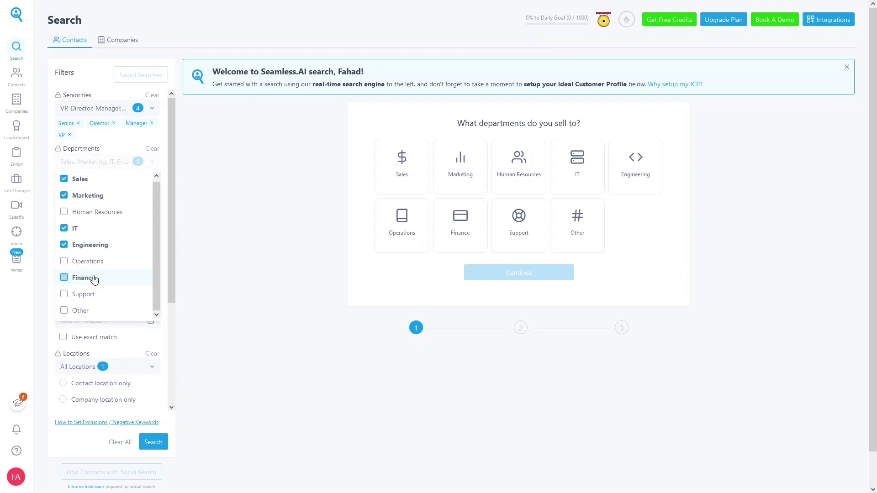
click(222, 222)
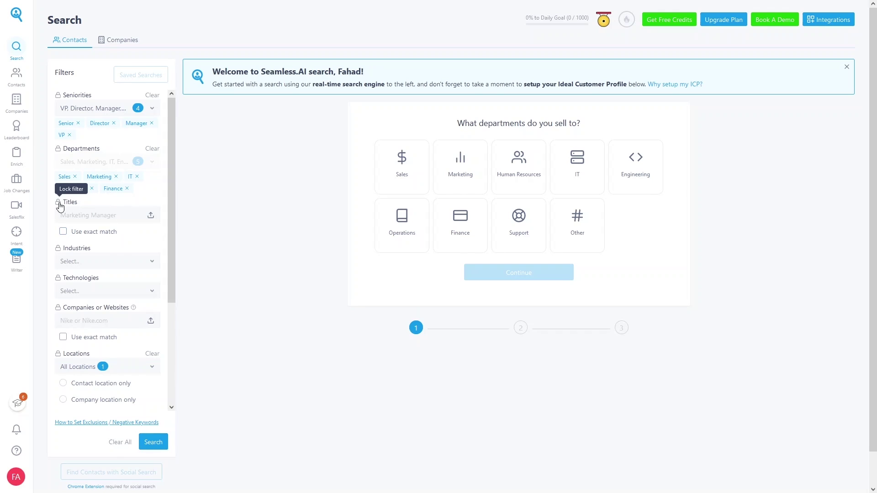
Step: Add Computer & Network Security, Computer Games and Computer Hardware to the Industries filter
scroll(61, 214, down, 1)
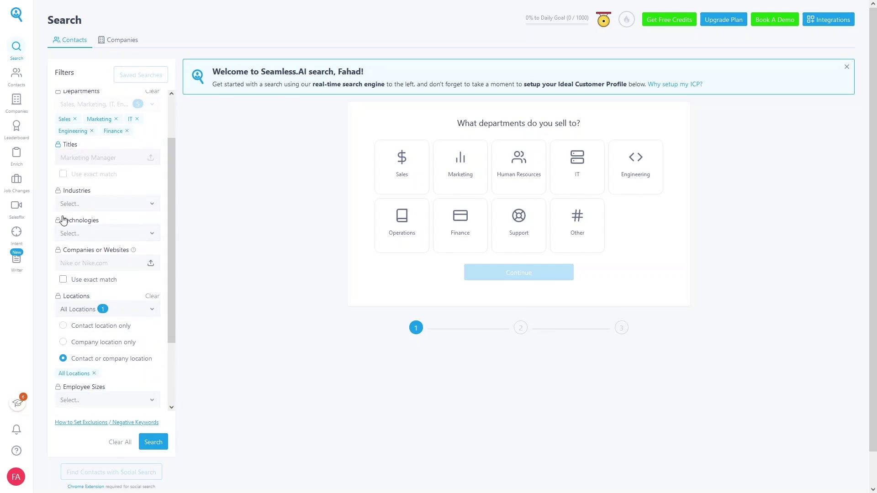
click(76, 208)
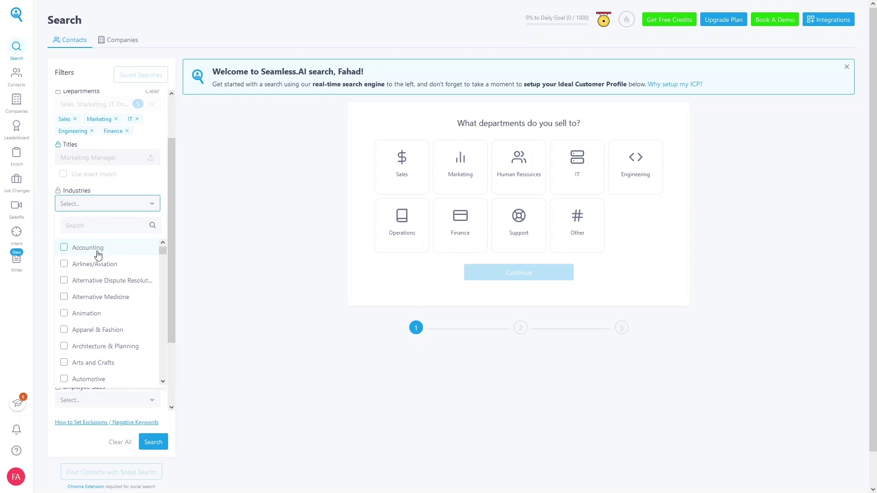
scroll(92, 320, down, 5)
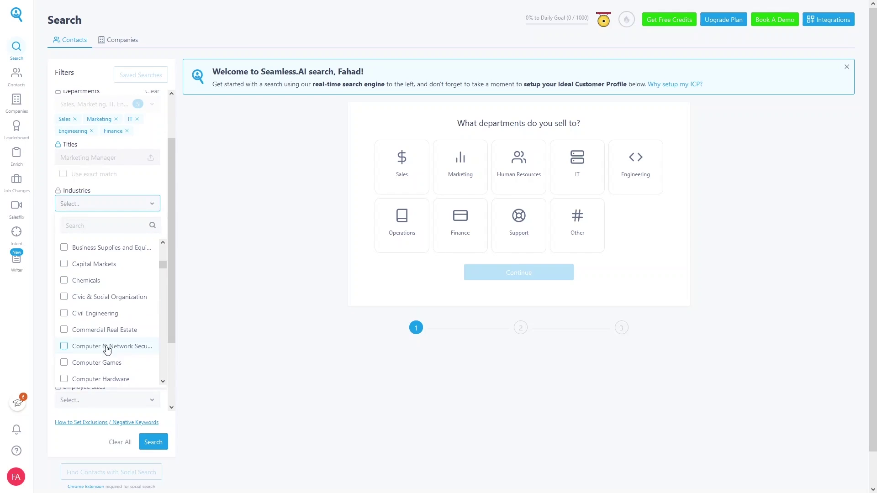
click(86, 350)
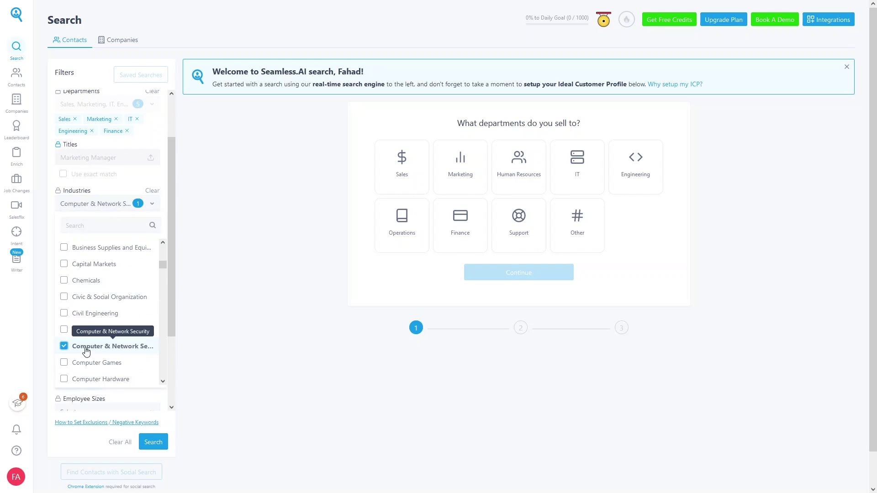
scroll(87, 343, down, 1)
click(90, 306)
click(98, 326)
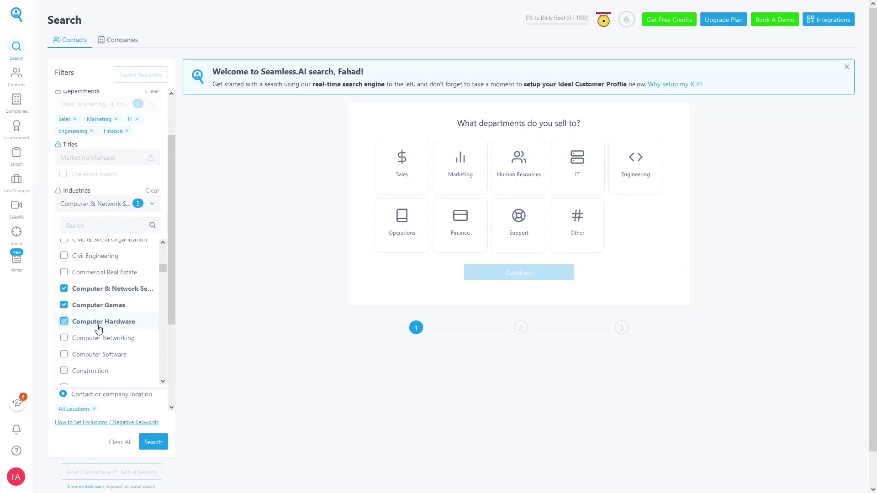
Step: Add Computer Software and Consumer Electronics to complete the five industries
scroll(101, 320, down, 1)
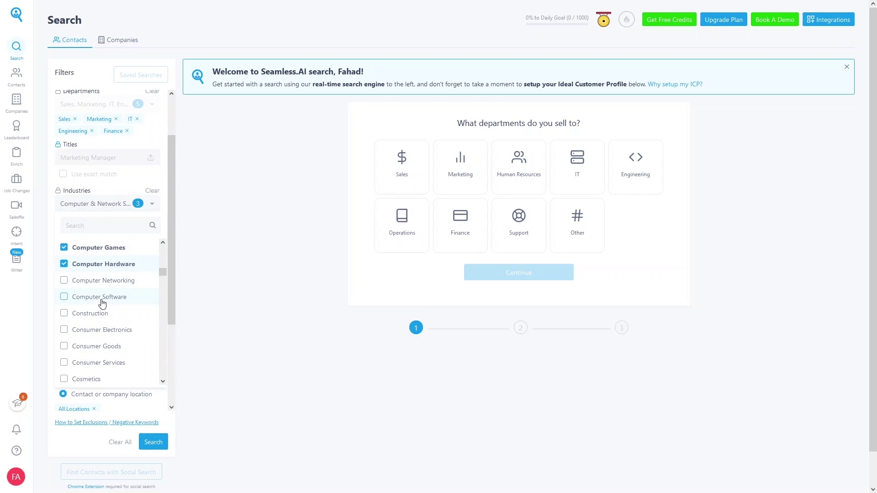
click(102, 299)
scroll(102, 320, down, 1)
click(120, 274)
scroll(122, 300, down, 5)
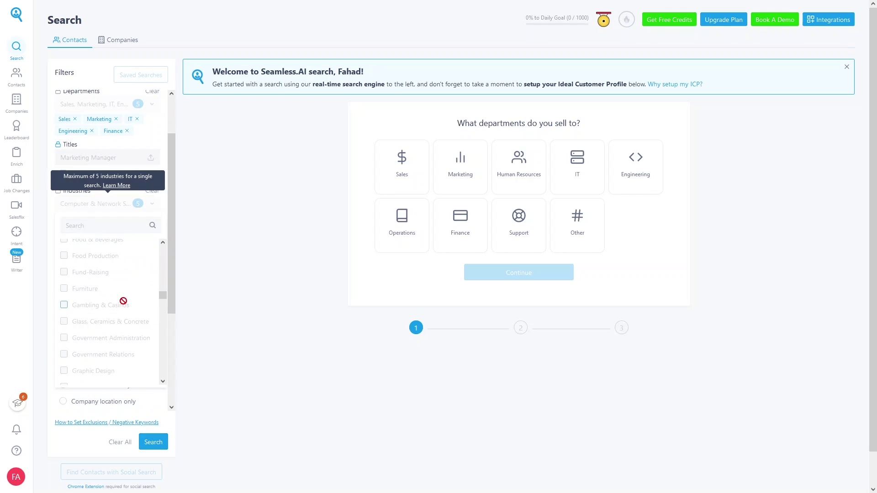
scroll(123, 301, up, 3)
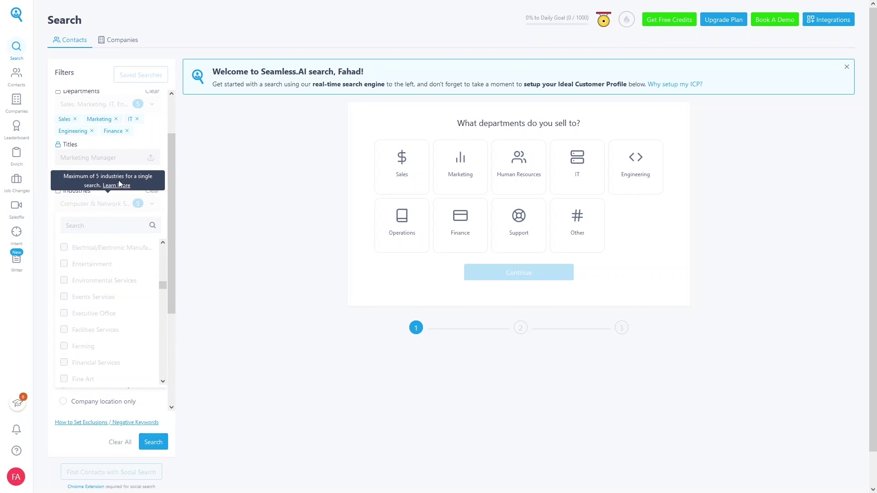
click(216, 214)
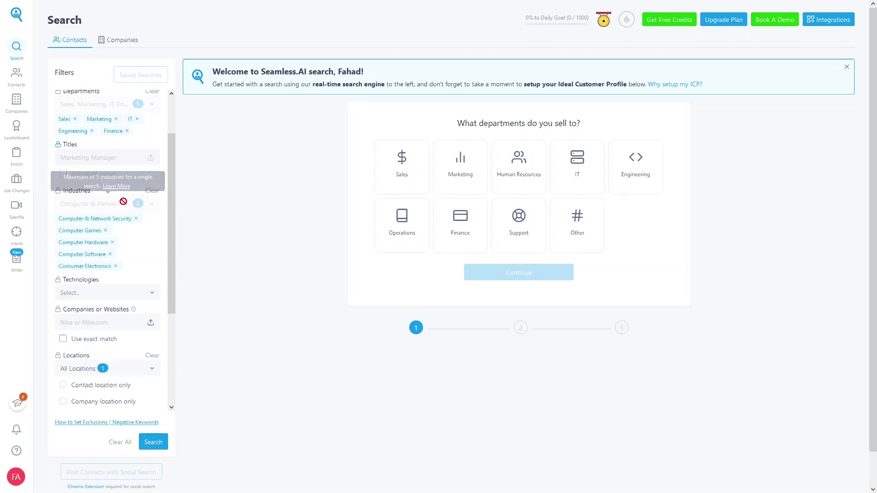
scroll(107, 276, down, 1)
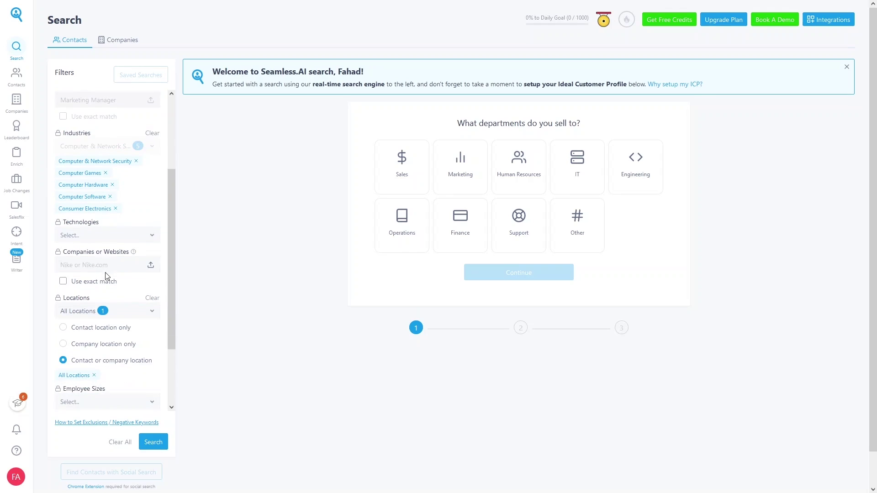
Step: Select Google Analytics, Wordpress, Facebook Advertiser, Apache and Google Apps as Technologies
click(105, 236)
click(87, 294)
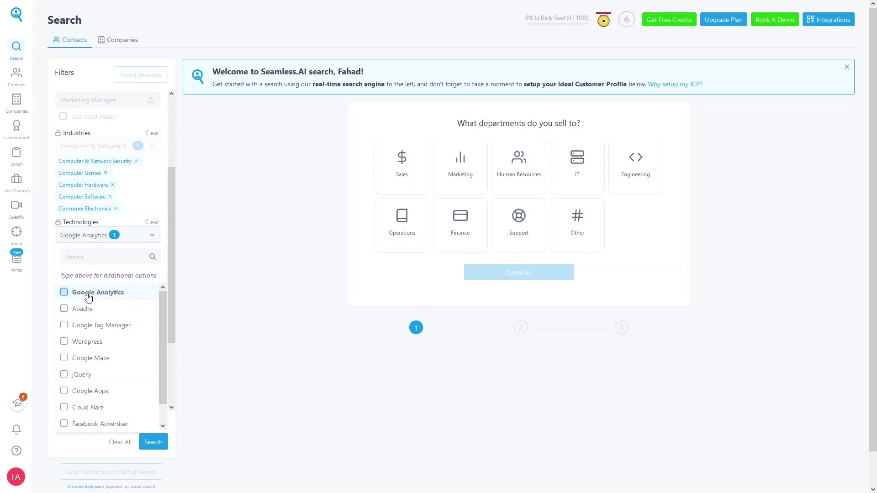
click(100, 343)
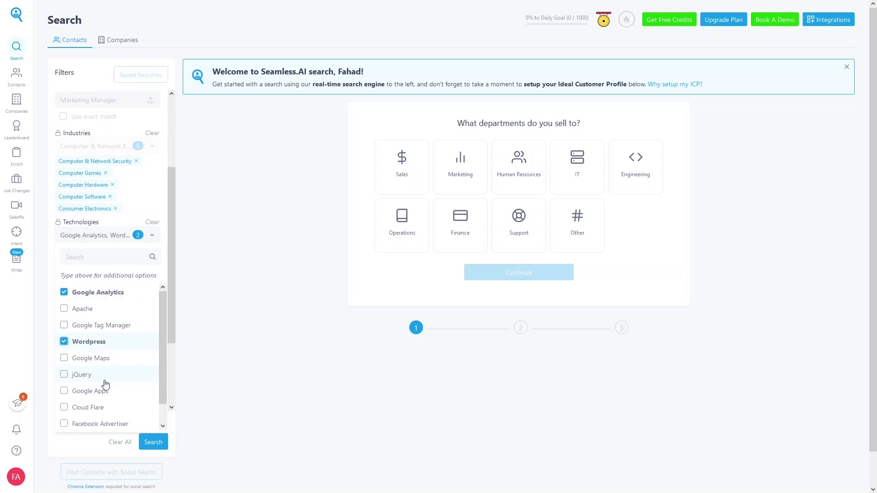
scroll(115, 383, down, 1)
click(91, 409)
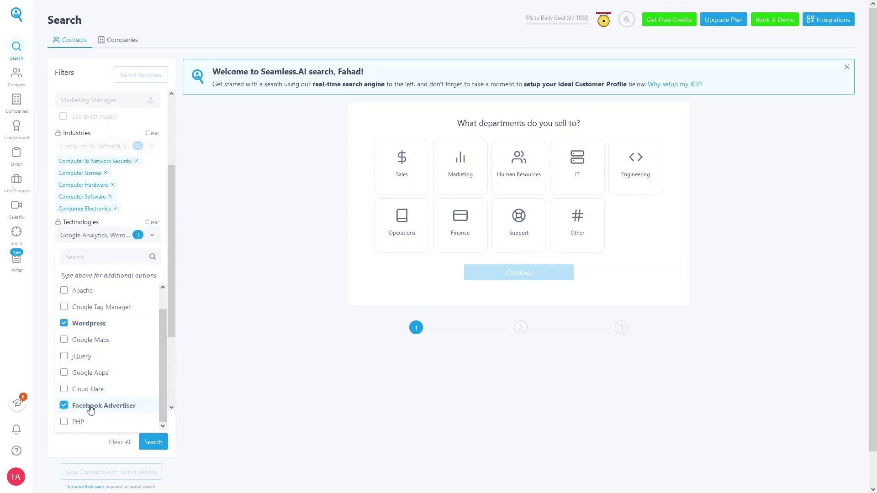
scroll(90, 402, up, 1)
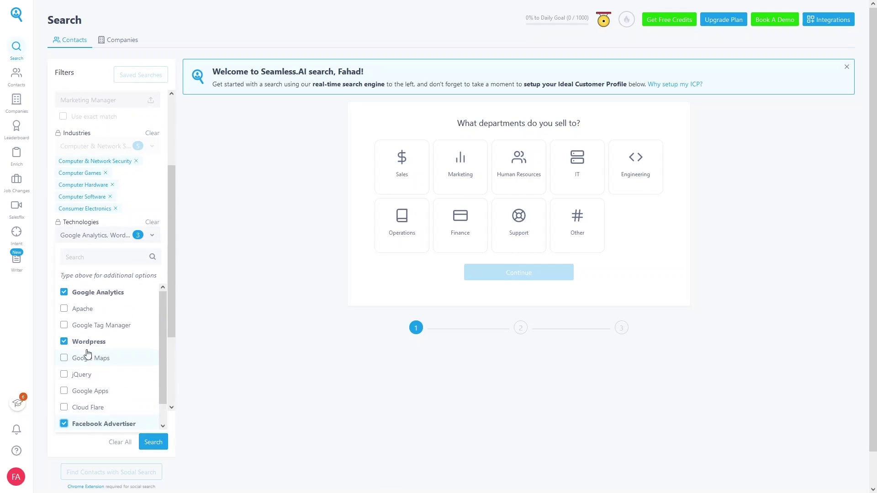
click(67, 314)
click(87, 392)
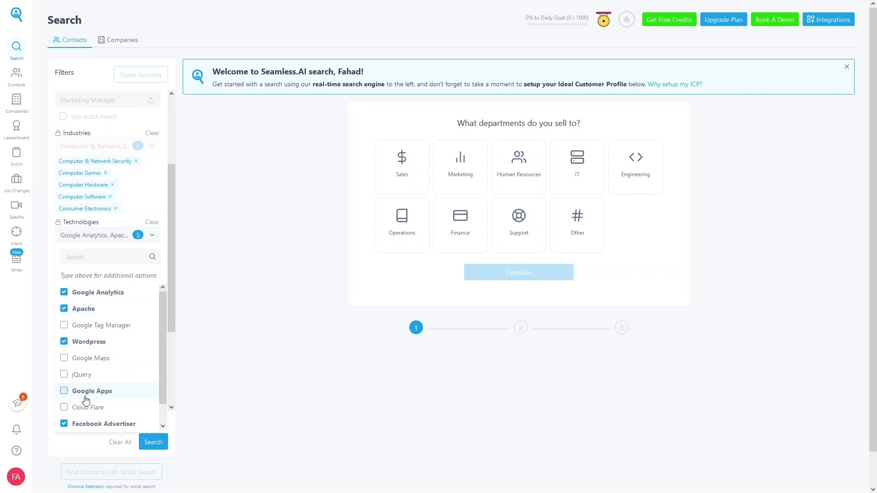
click(207, 292)
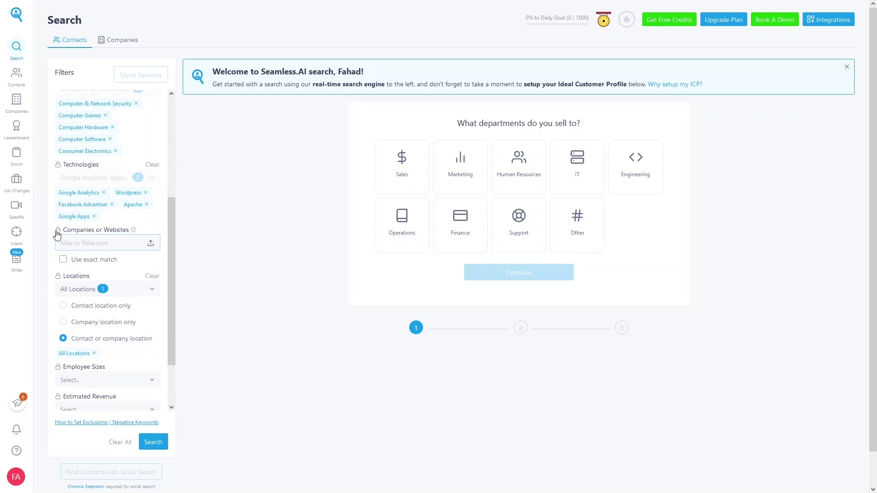
Step: Limit Estimated Revenue to $0-$100K and run the filtered contact search
scroll(59, 234, down, 2)
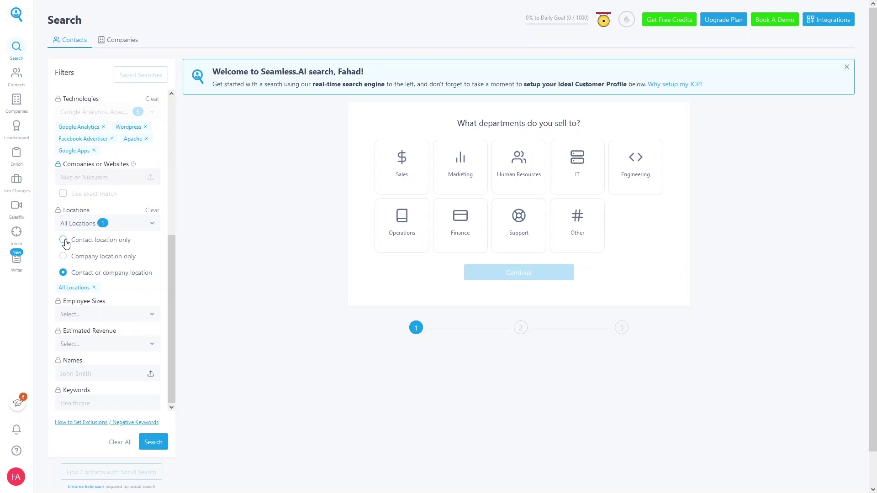
scroll(120, 256, down, 1)
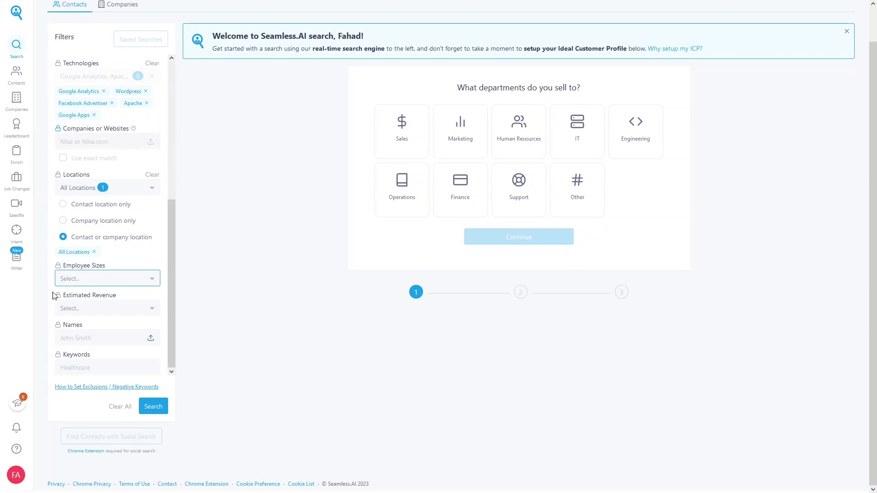
click(109, 315)
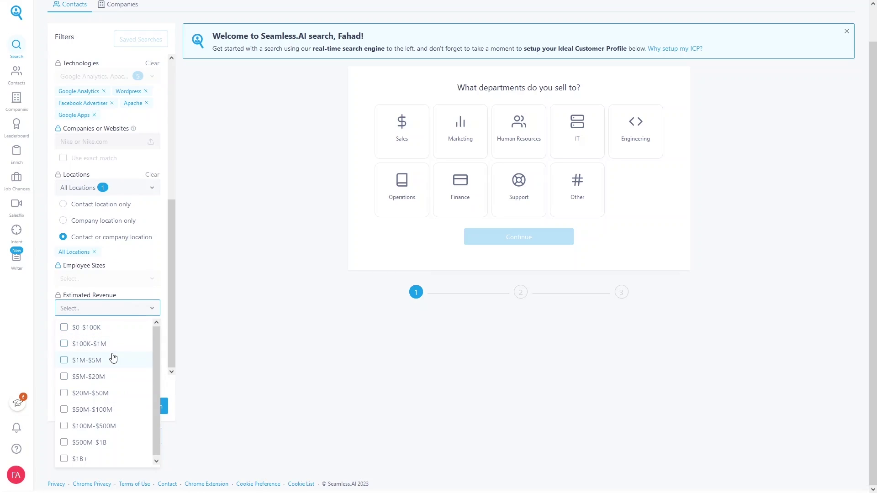
click(93, 336)
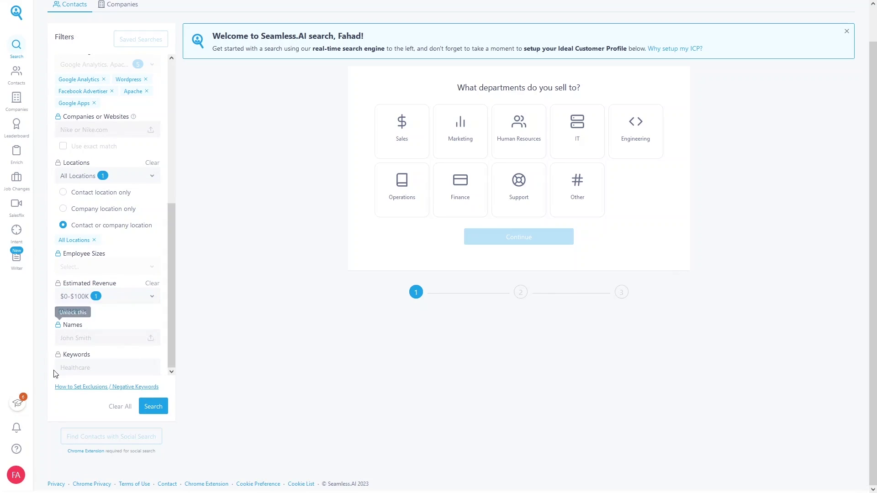
click(154, 407)
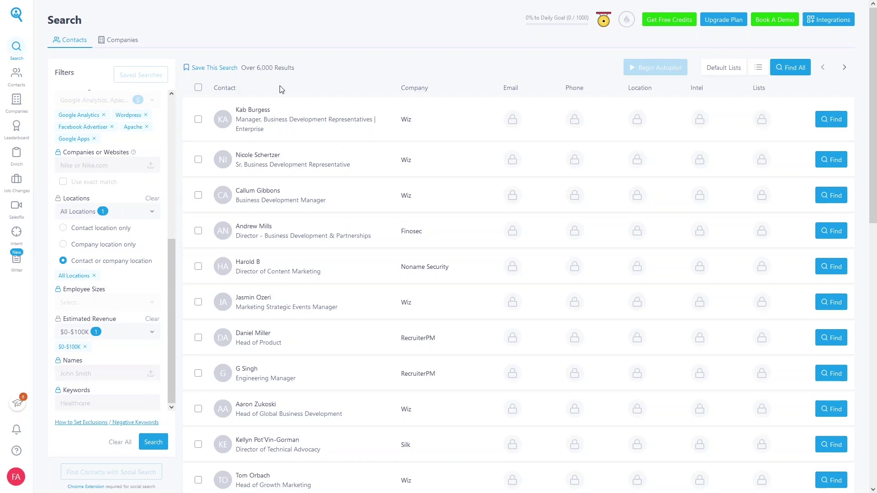
Step: Highlight the 6,000-plus result count and scroll through the contact list
drag(258, 68, 307, 74)
click(255, 106)
scroll(548, 219, down, 5)
scroll(304, 290, down, 6)
scroll(304, 290, up, 12)
scroll(377, 259, down, 1)
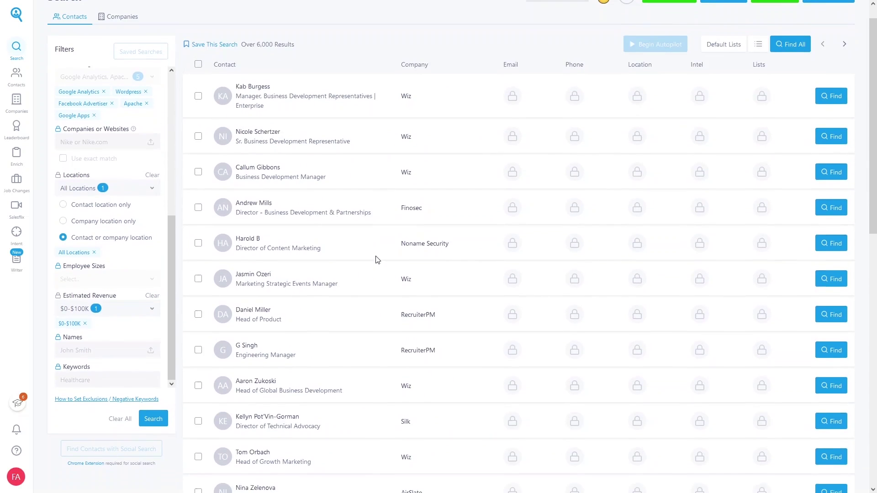
scroll(378, 260, down, 8)
scroll(376, 257, up, 9)
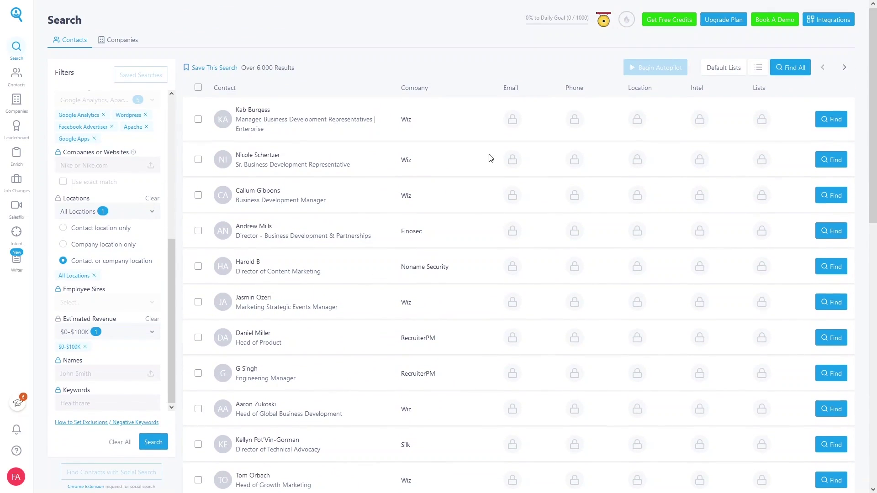
mouse_move(676, 72)
Step: Reveal the first Wiz contact's emails, phone, locations and social links with Find
click(832, 123)
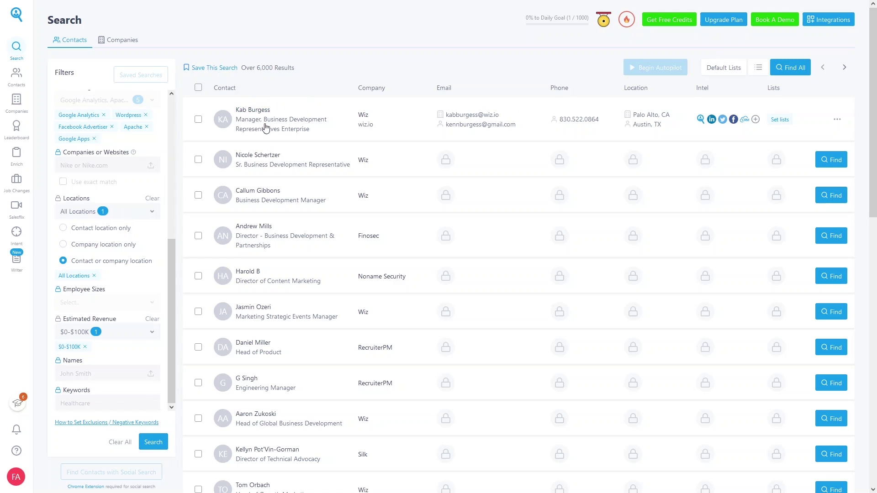
mouse_move(481, 128)
mouse_move(639, 123)
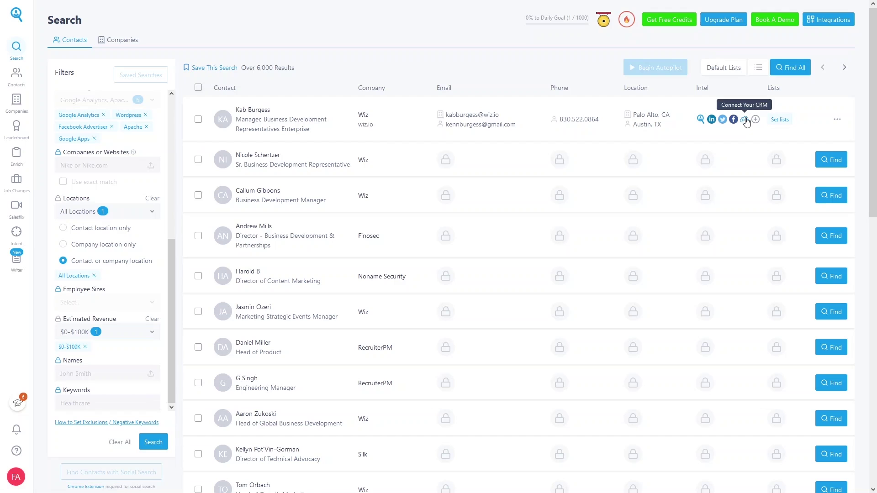
Step: View the Wiz contact's LinkedIn profile from the Intel column, then switch back to Seamless.AI
click(712, 119)
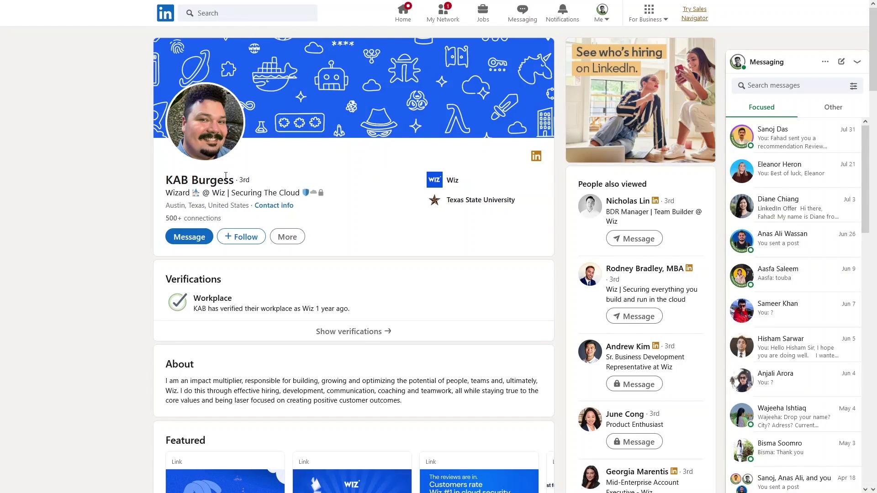
key(F11)
key(ctrl+shift+Tab)
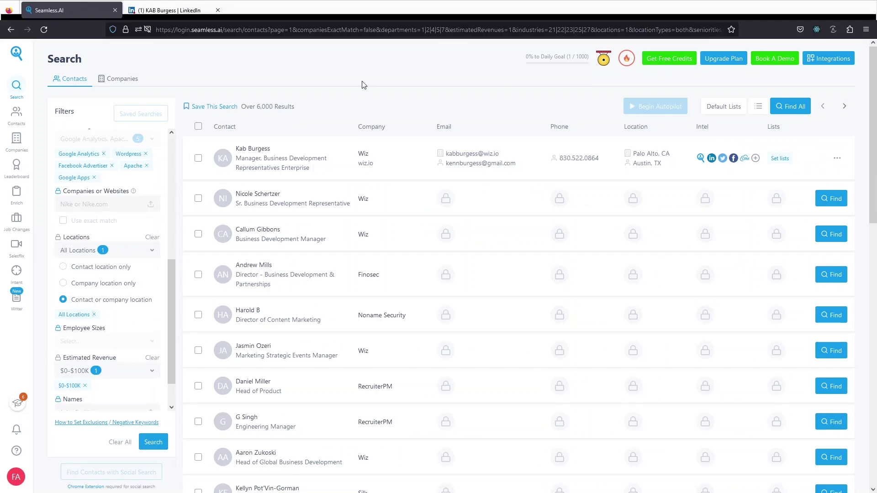
key(F11)
click(721, 120)
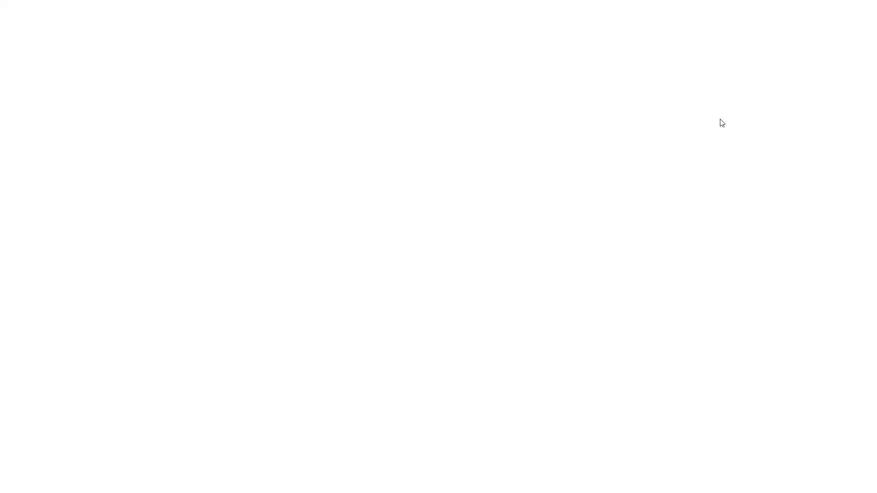
key(F11)
key(ctrl+shift+Tab)
key(F11)
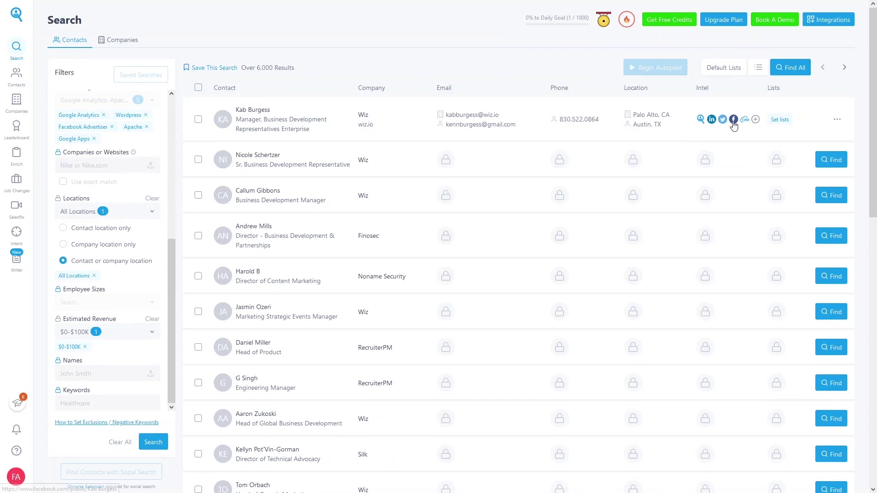
click(701, 119)
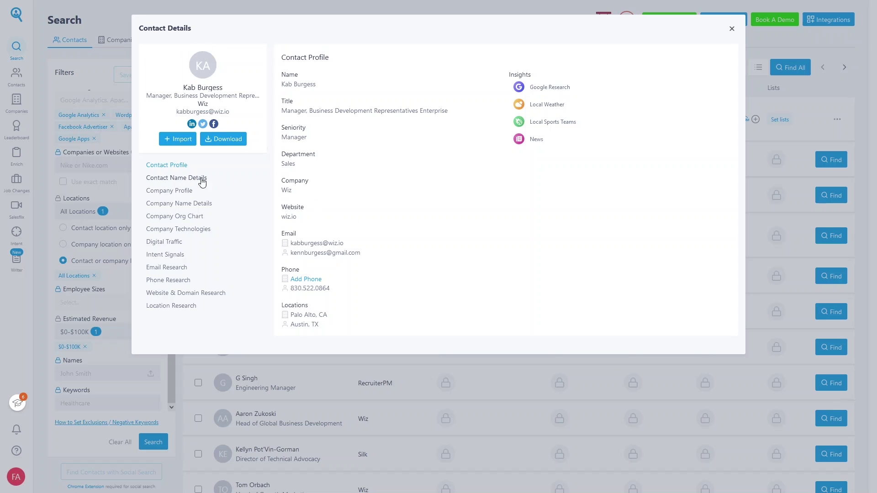
click(171, 179)
click(169, 191)
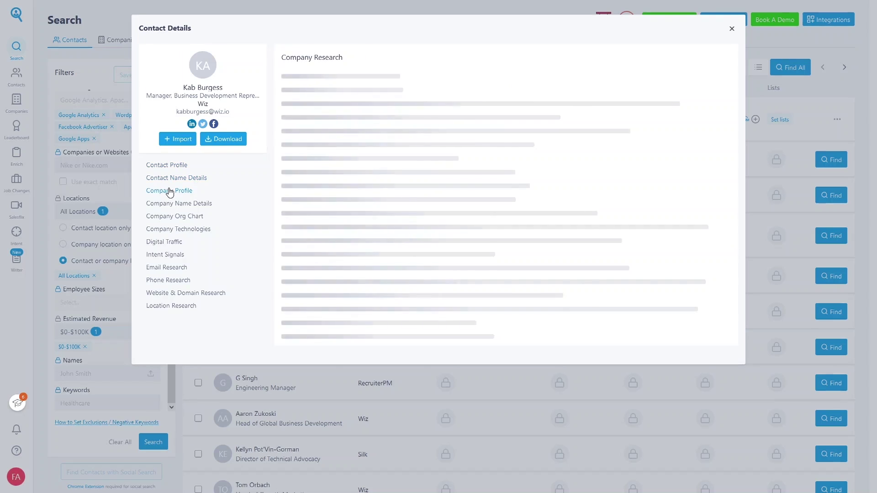
click(171, 205)
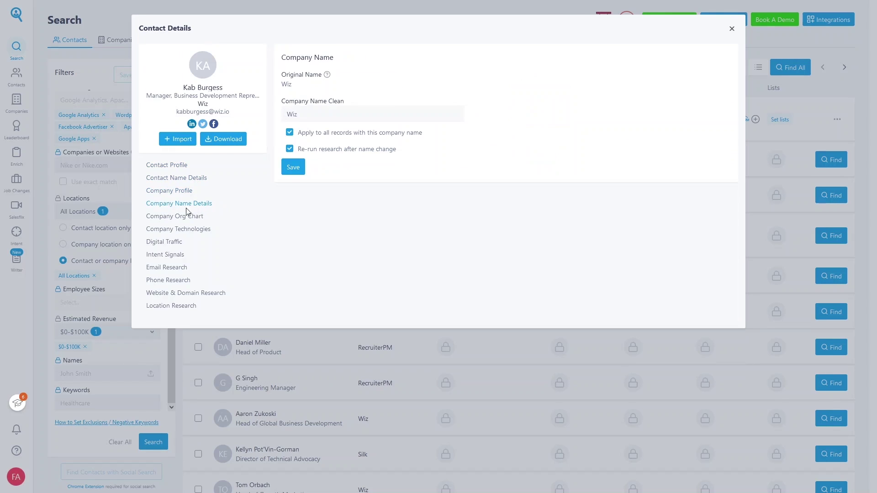
click(169, 219)
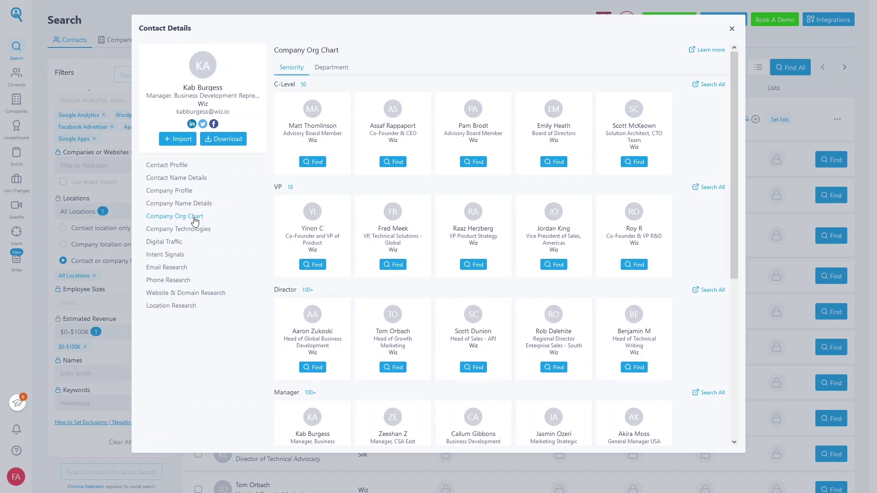
click(164, 231)
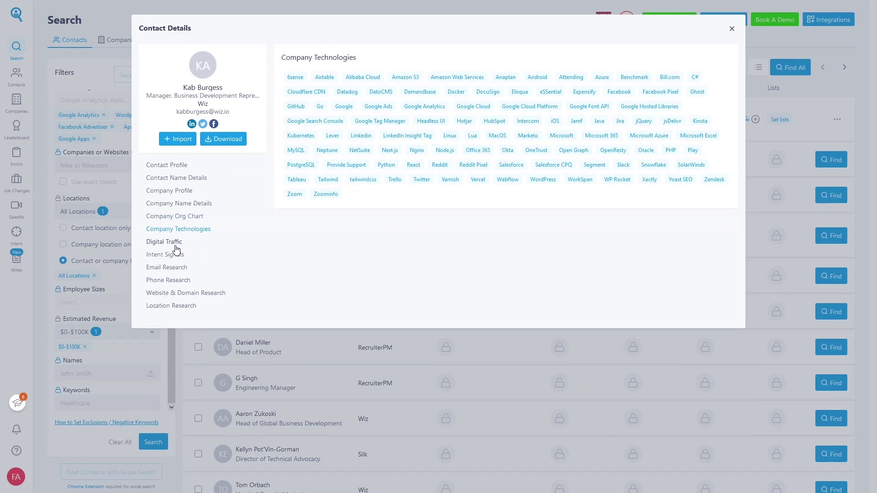
click(173, 242)
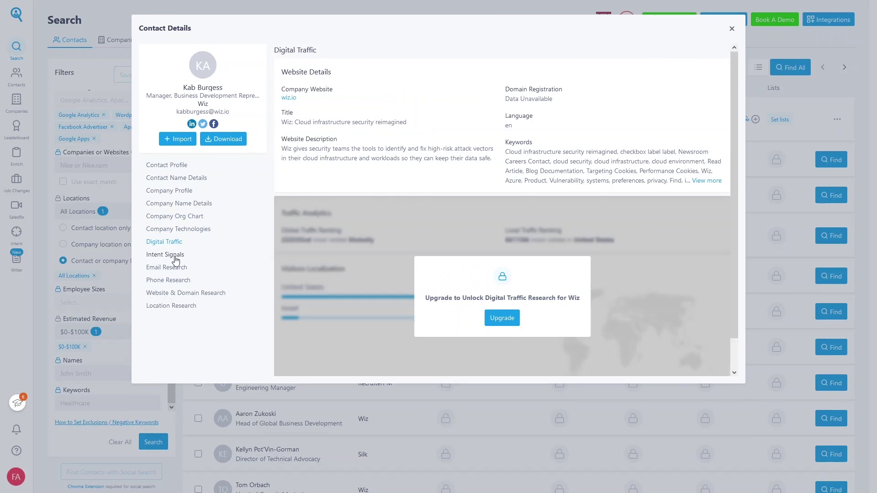
click(176, 256)
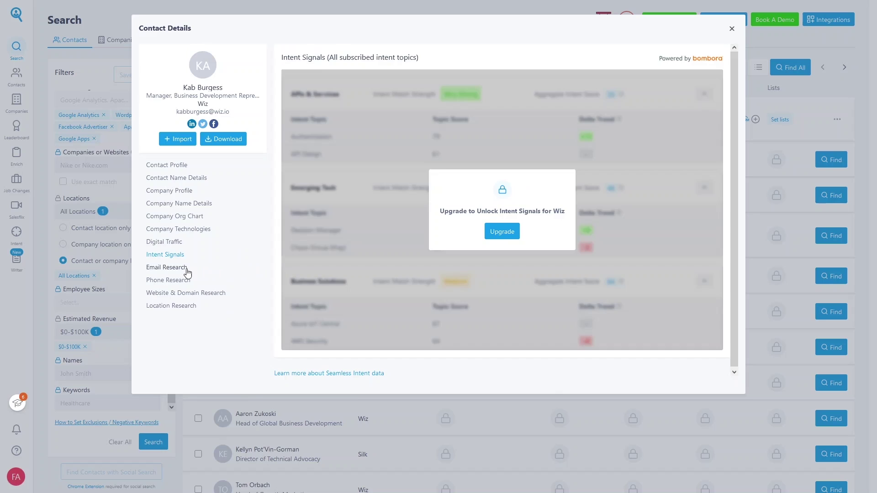
click(186, 269)
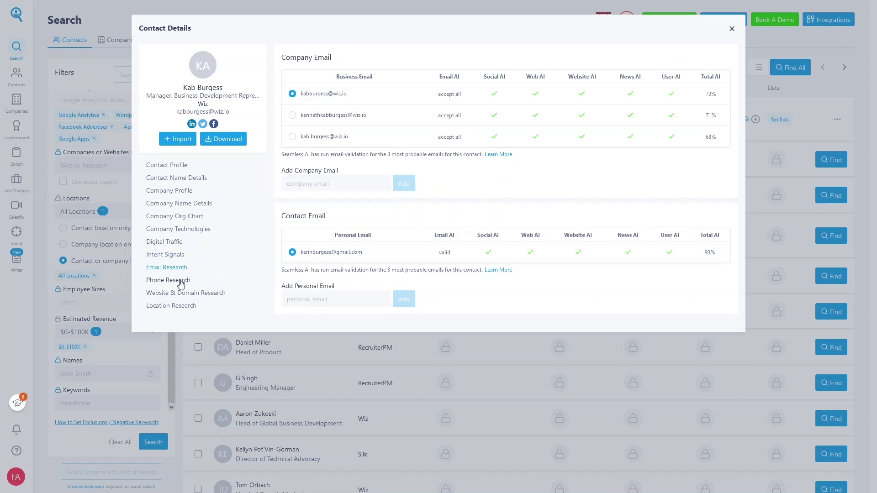
click(181, 282)
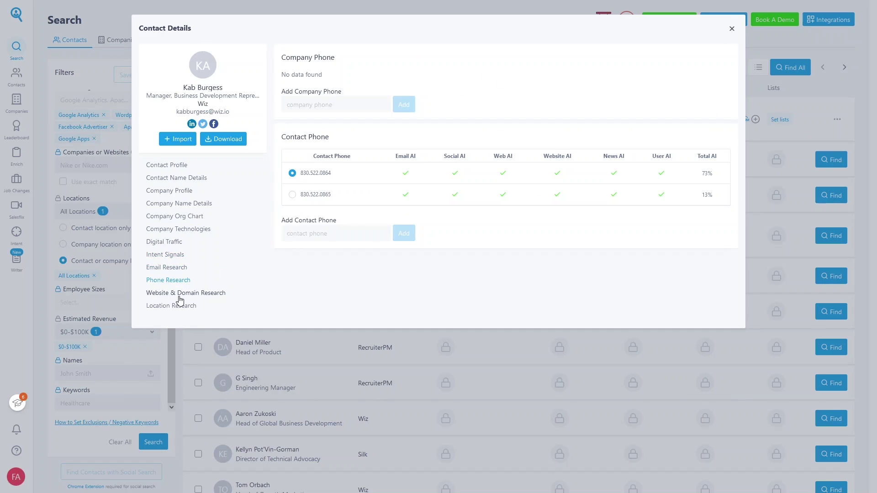
click(181, 295)
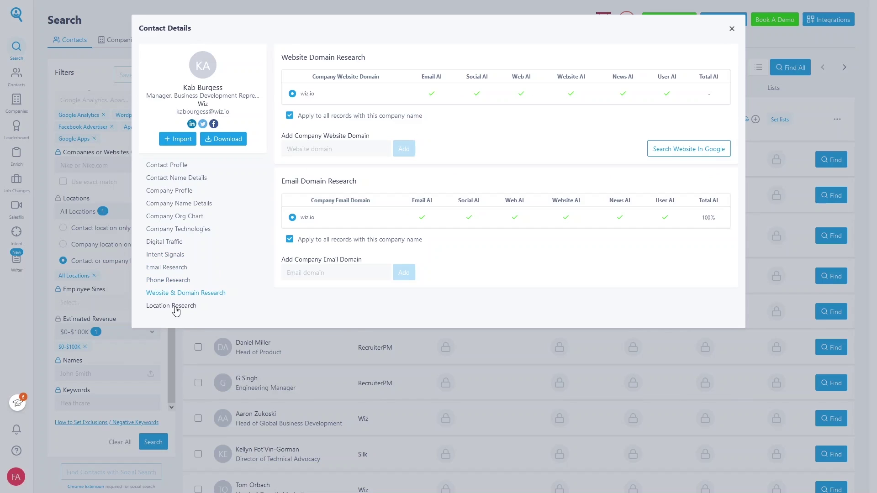
click(176, 307)
click(204, 349)
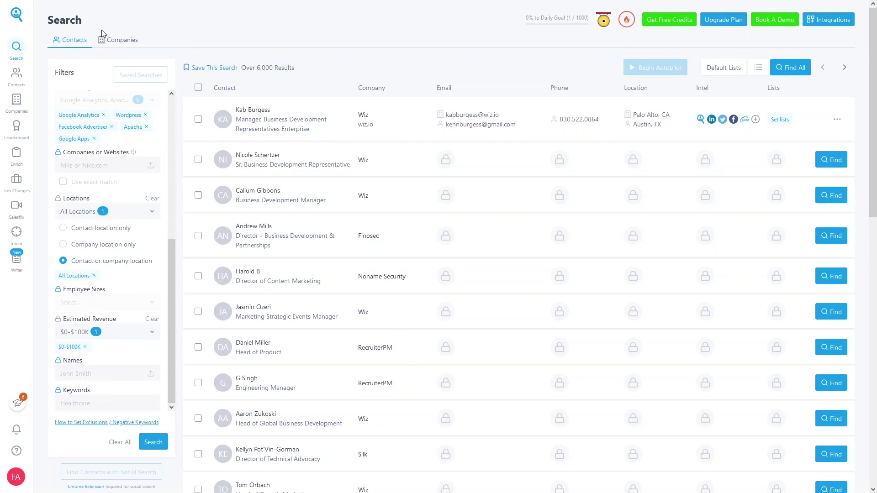
Step: Filter companies to Computer Software, Networking, Hardware, Games, and Computer & Network Security industries
click(119, 40)
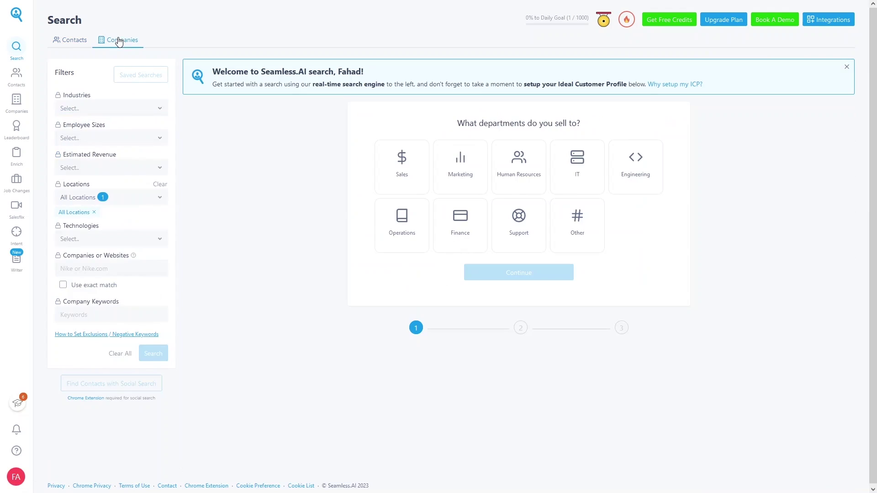
click(141, 108)
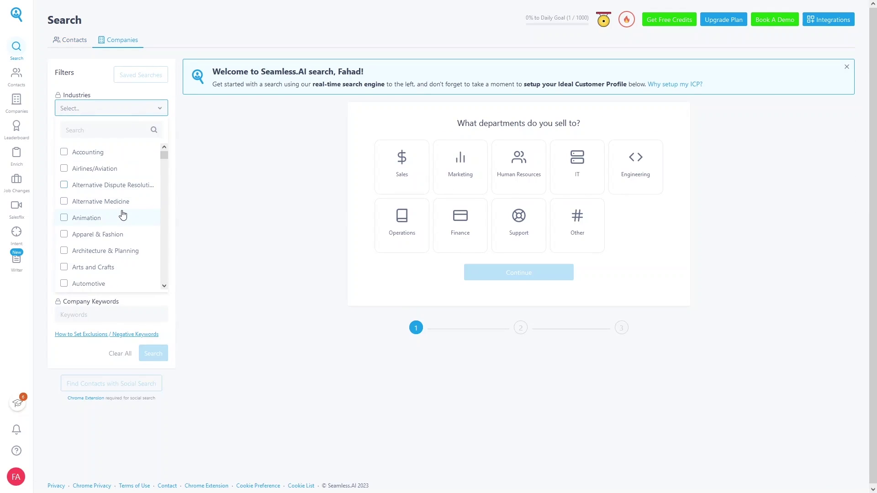
scroll(123, 219, down, 5)
scroll(124, 237, down, 3)
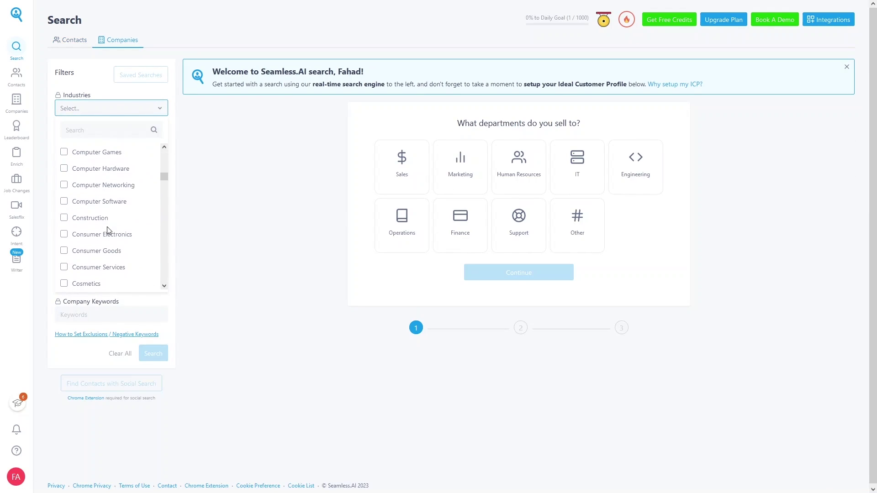
click(115, 207)
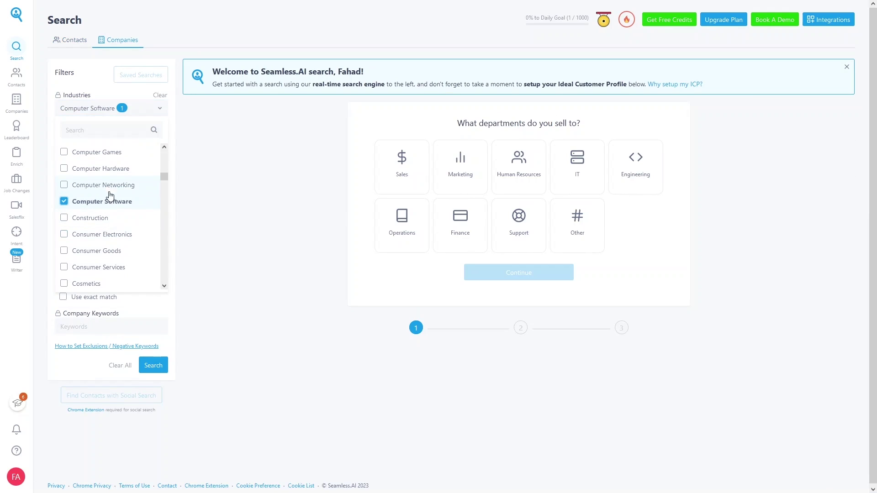
click(105, 192)
click(110, 169)
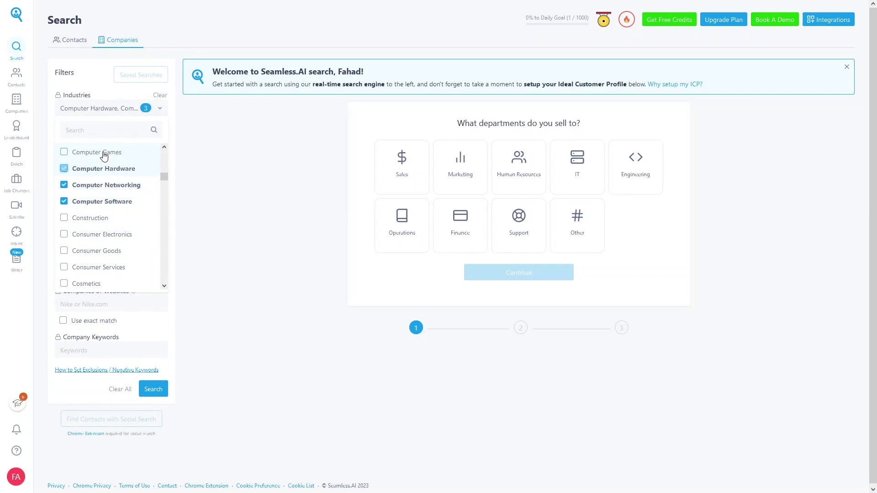
click(106, 152)
scroll(109, 228, up, 3)
click(104, 252)
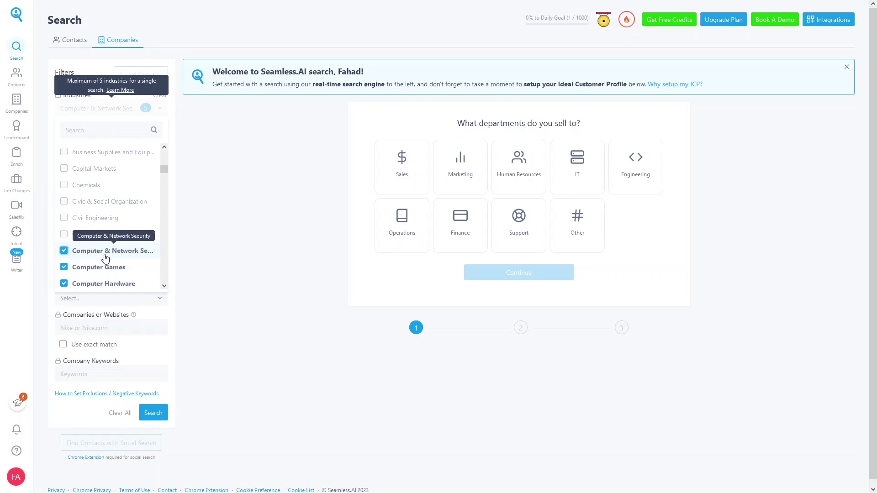
click(235, 137)
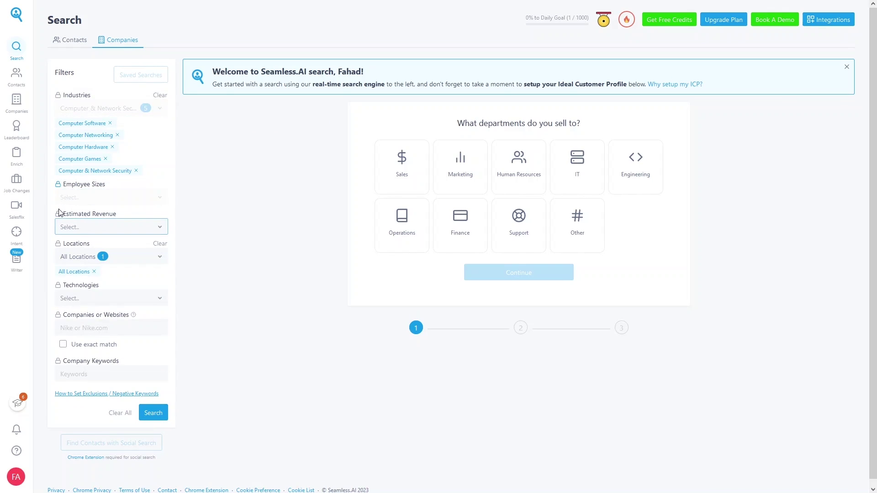
Step: Limit companies to $100K-$1M estimated revenue and All US locations
click(99, 225)
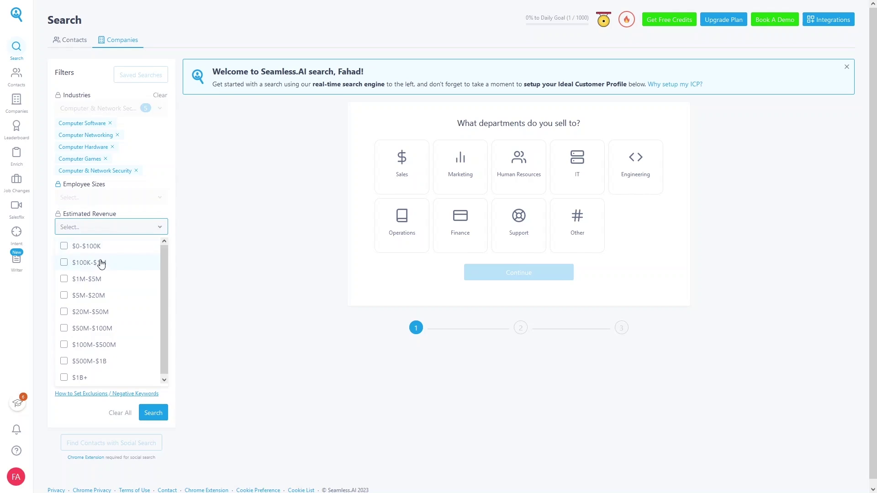
click(73, 264)
click(129, 271)
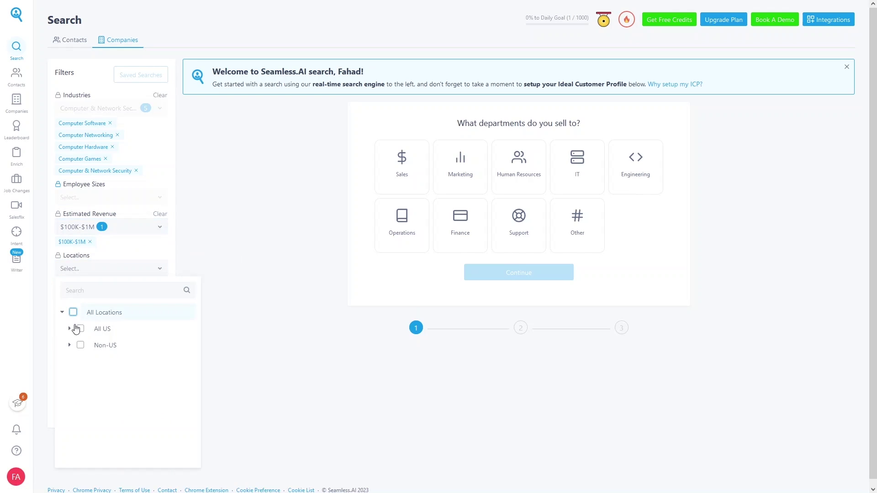
click(81, 329)
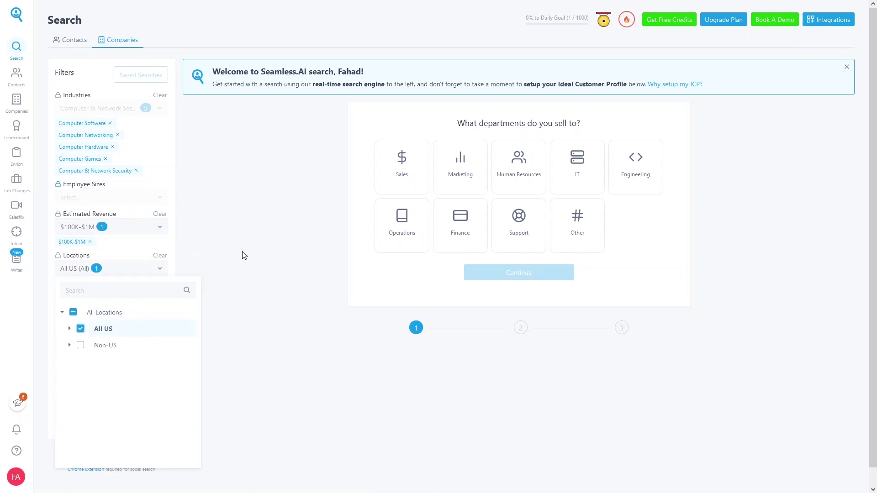
click(242, 254)
Step: Require Google Analytics, Apache, Google Tag Manager, Wordpress and Google Maps technologies
click(95, 308)
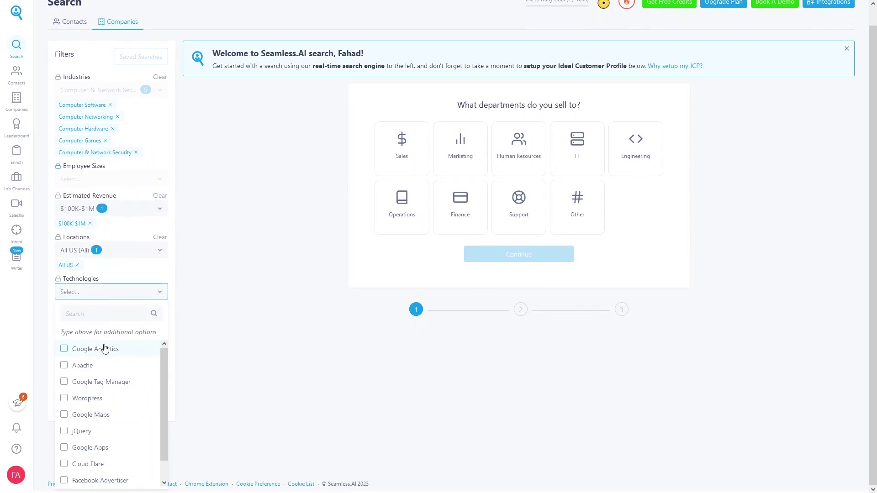
scroll(76, 351, down, 1)
scroll(71, 361, up, 1)
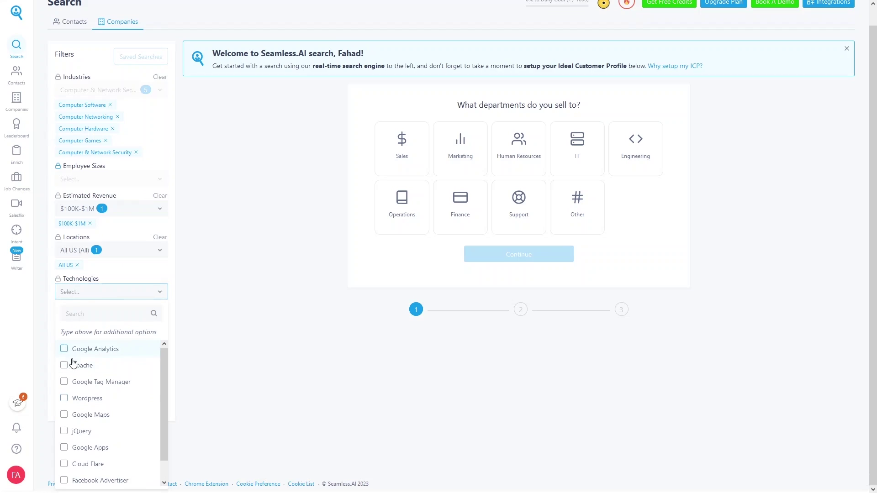
click(72, 356)
click(73, 368)
click(74, 384)
click(75, 402)
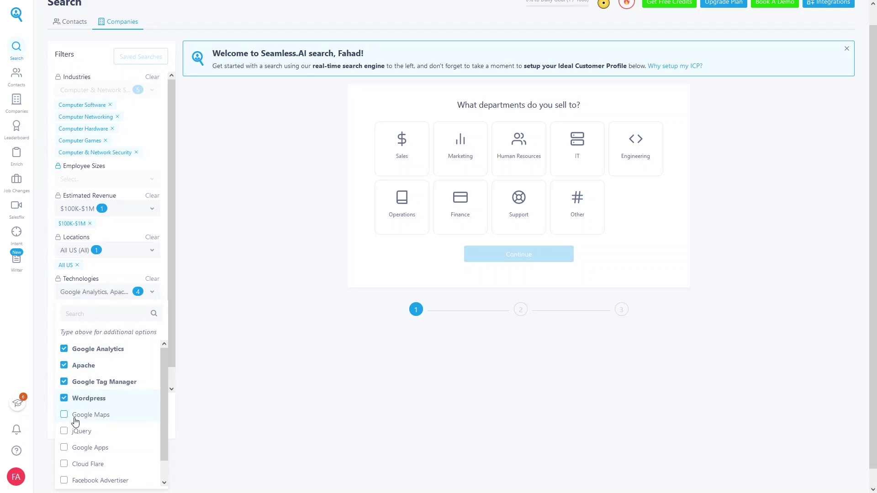
click(74, 417)
click(246, 365)
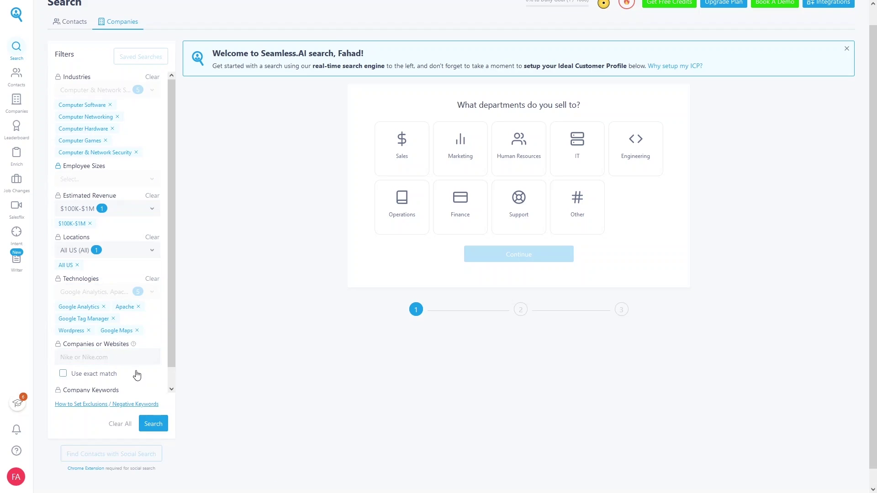
Step: Check the company and keyword fields, then run the filtered company search
click(95, 360)
click(80, 388)
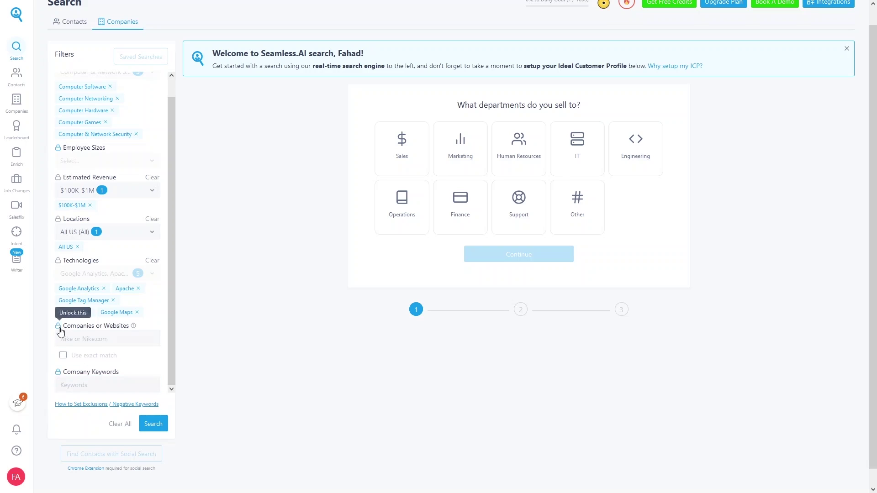
click(151, 424)
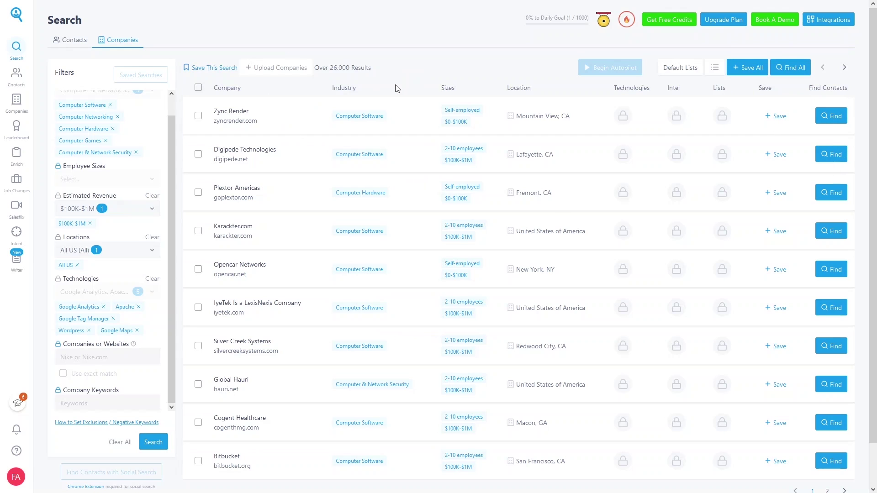
mouse_move(328, 70)
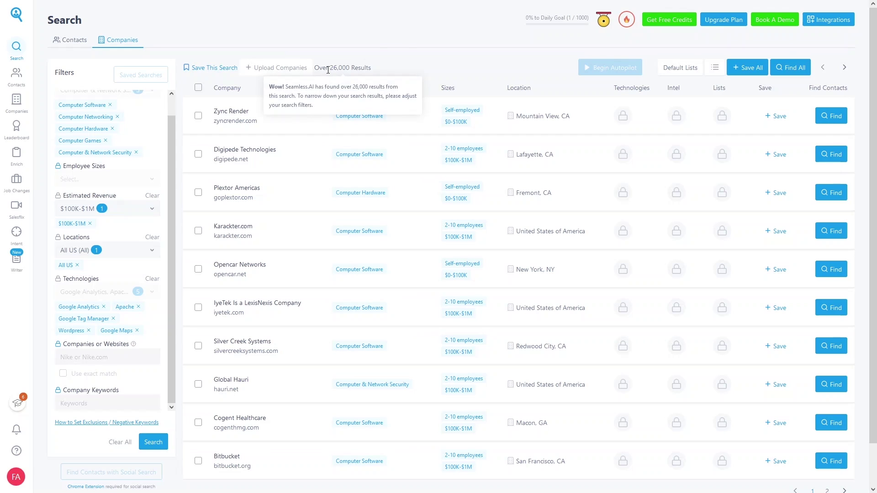
drag(328, 70, 387, 74)
click(387, 73)
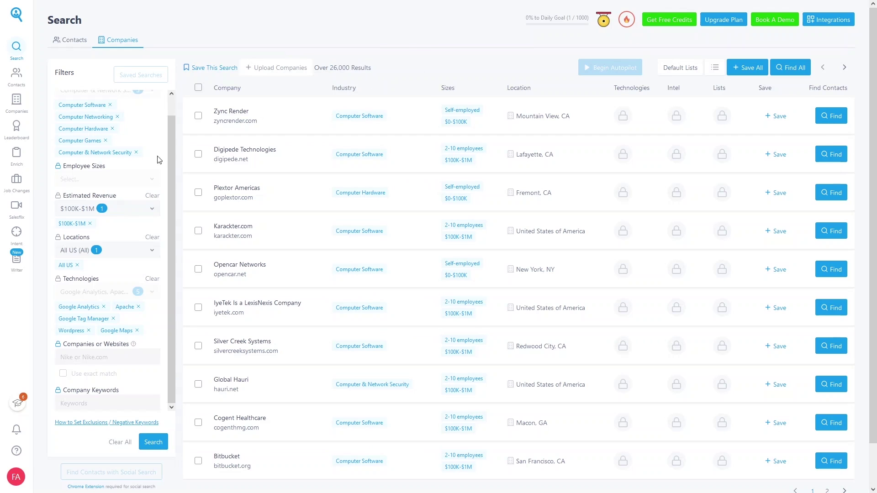
scroll(125, 208, up, 1)
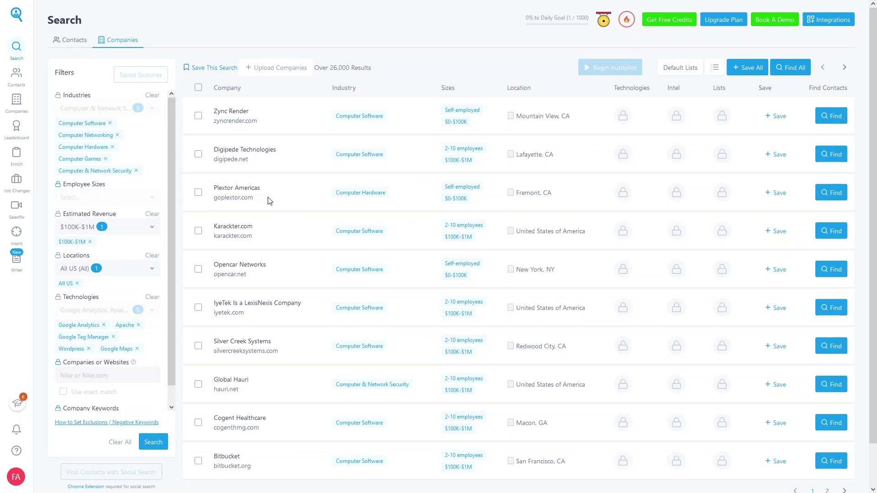
Step: Reveal the Digipede Technologies Founder/CEO's email and phone, then view My Contacts
click(839, 158)
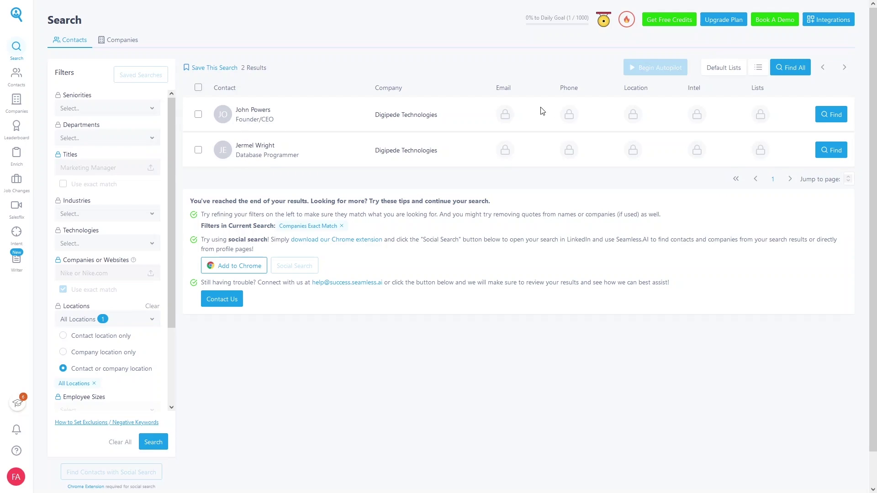
click(845, 115)
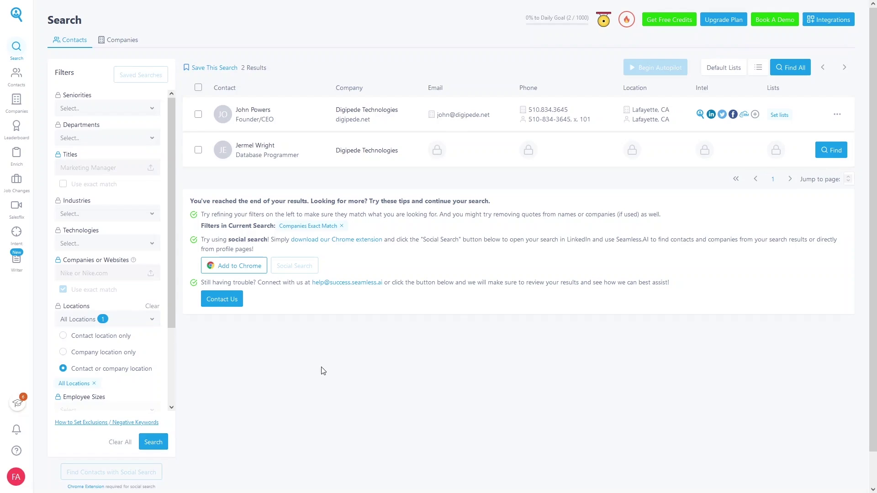
click(17, 78)
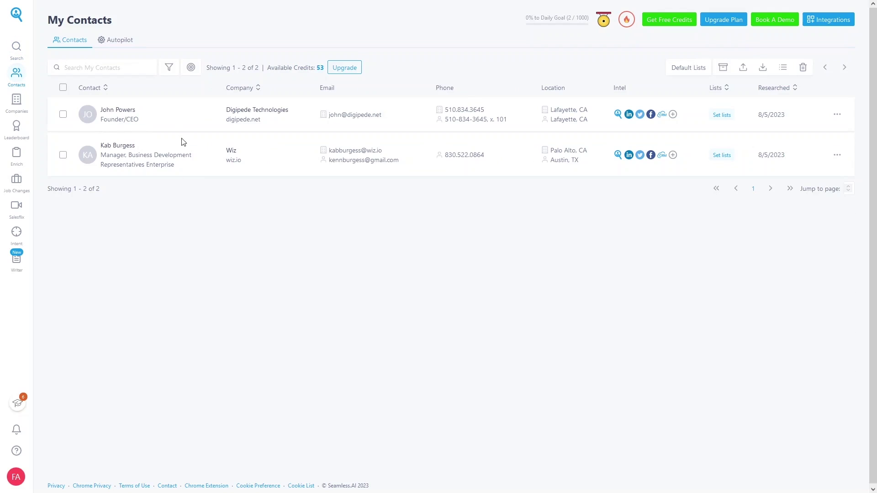
Step: Browse the Companies, Leaderboard and Contact Enrichment pages before reaching Job Changes
mouse_move(113, 115)
mouse_move(121, 151)
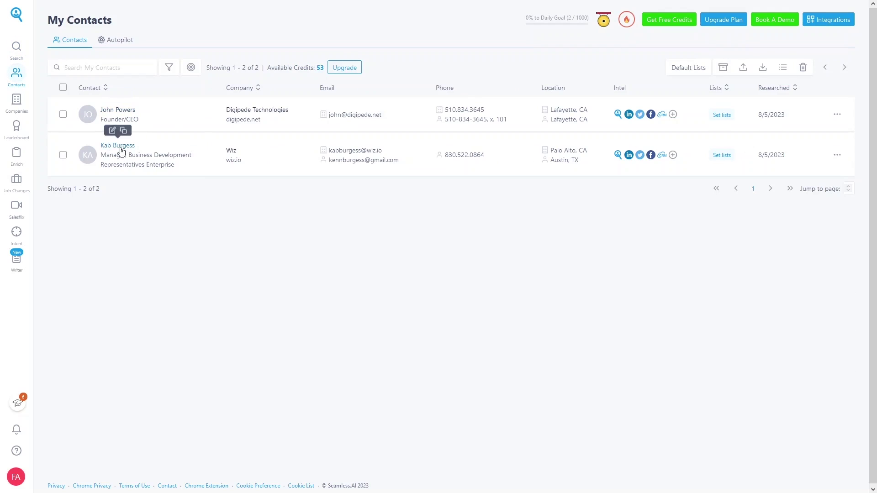
click(17, 100)
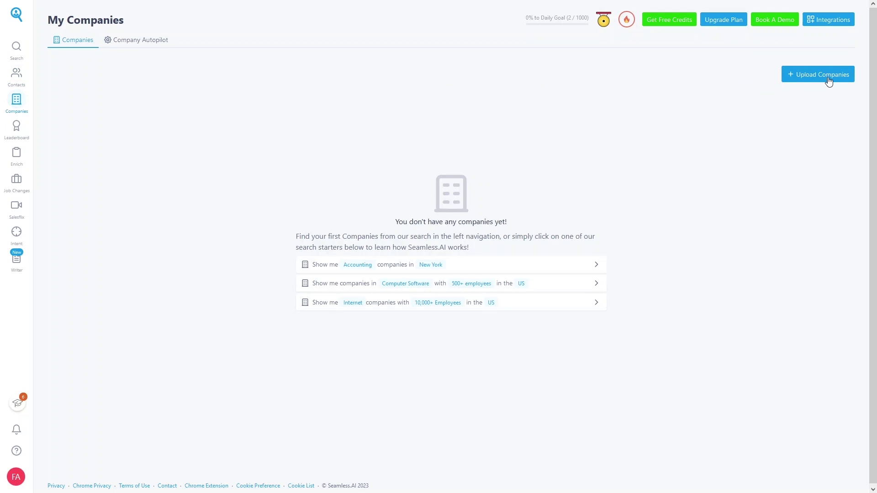
click(16, 132)
click(16, 155)
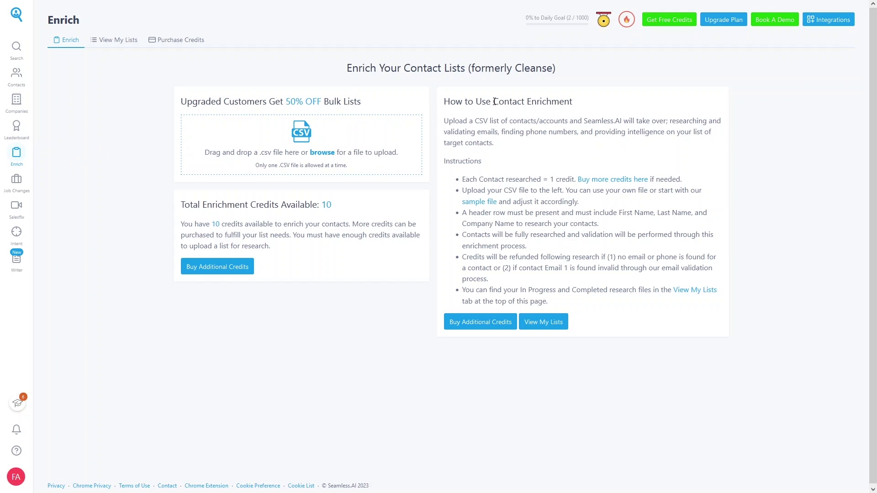
drag(495, 102, 574, 99)
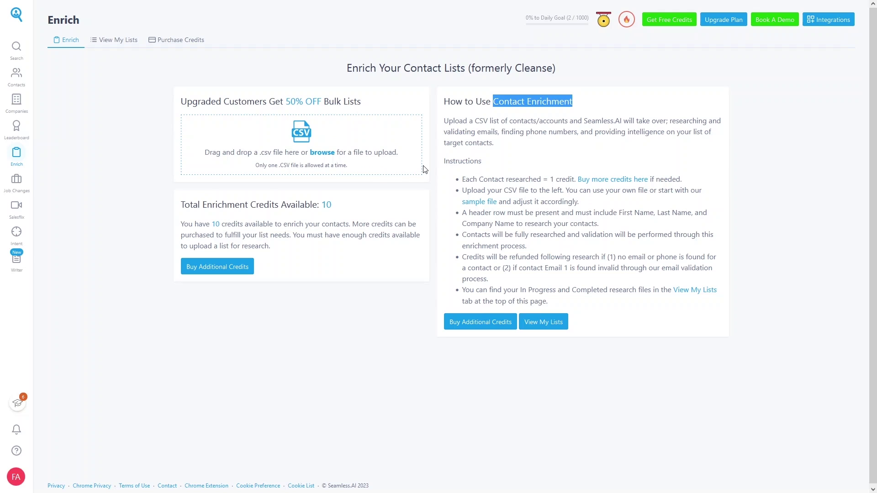
click(17, 182)
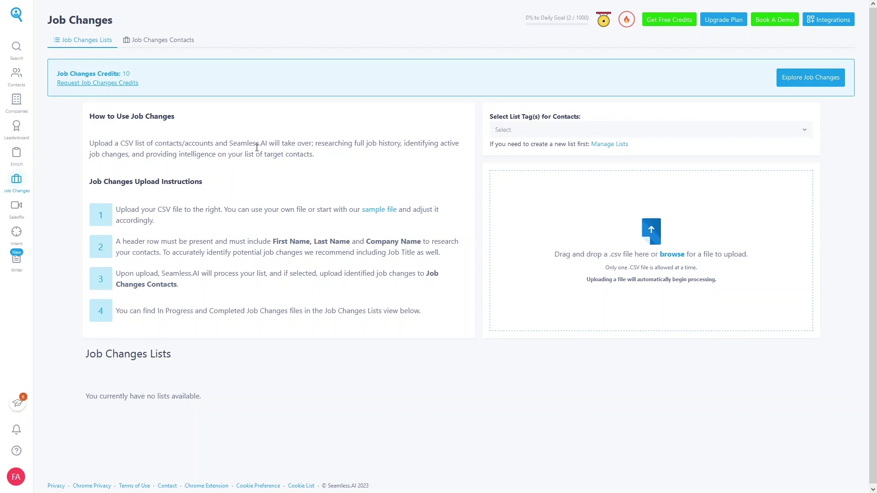
Step: Highlight the Job Changes description and upload heading, then go to Salesflix
drag(315, 143, 387, 144)
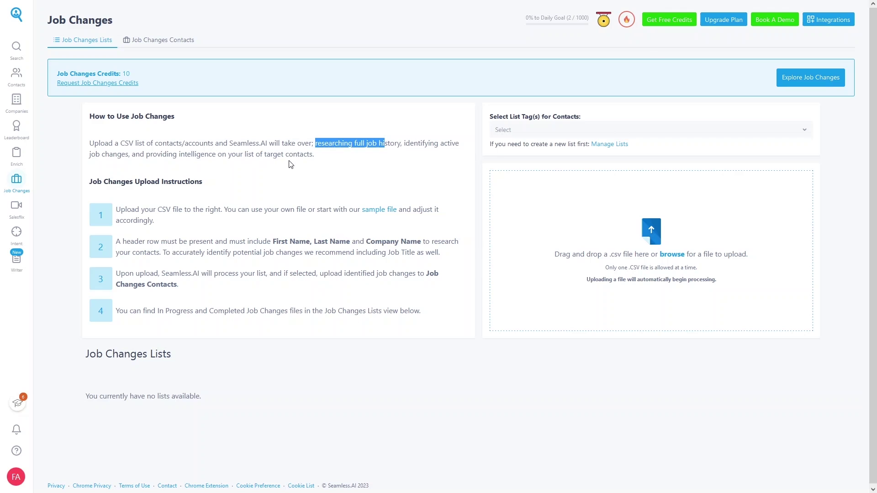
drag(231, 183, 98, 181)
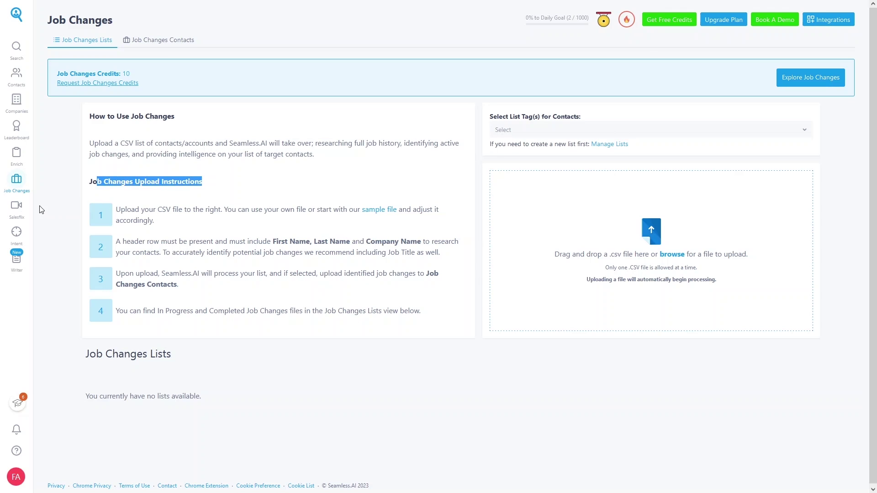
click(20, 210)
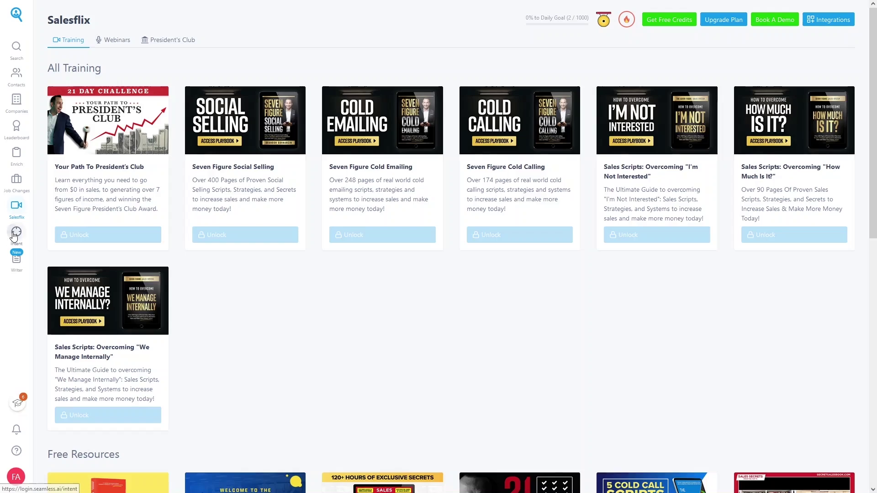
Step: Pass through the Intent page to reach the AI Writer
click(14, 235)
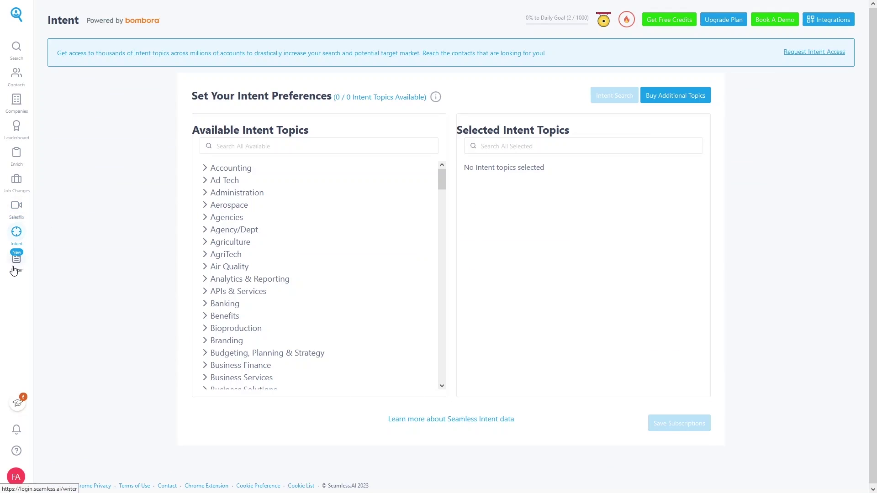
click(14, 270)
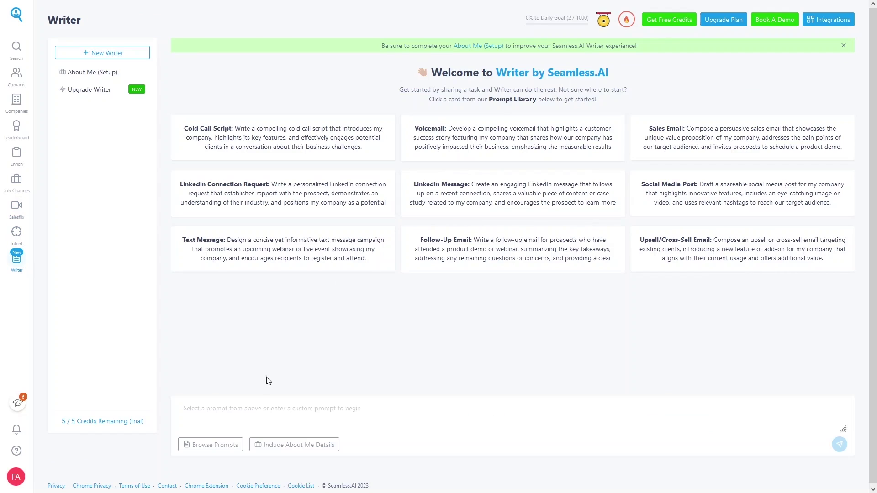
Step: Generate an email from the Sales Email prompt in Browse Prompts
click(216, 444)
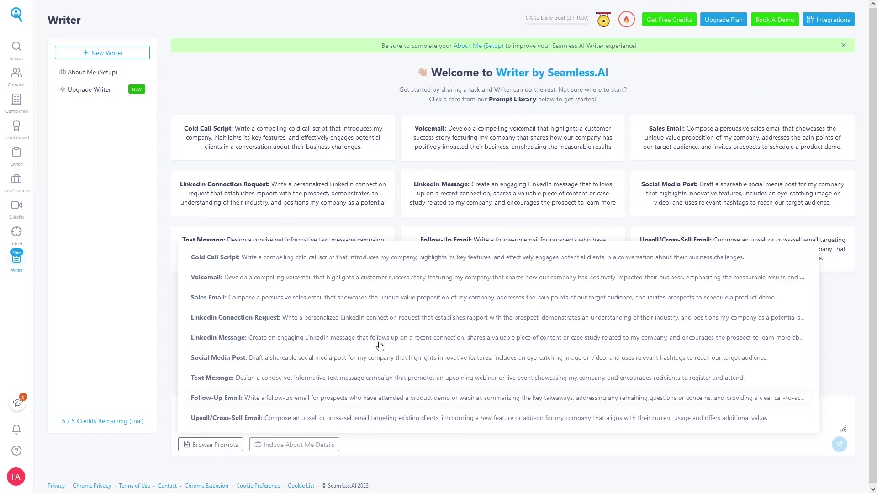
click(223, 298)
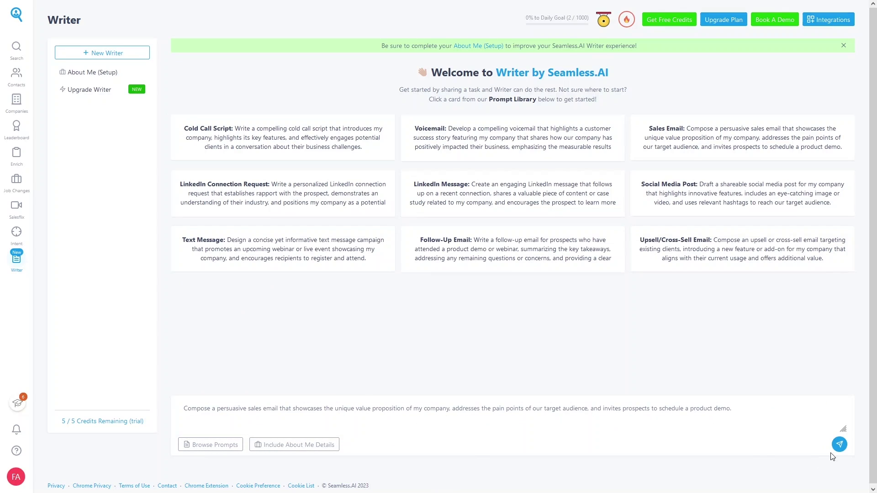
click(838, 447)
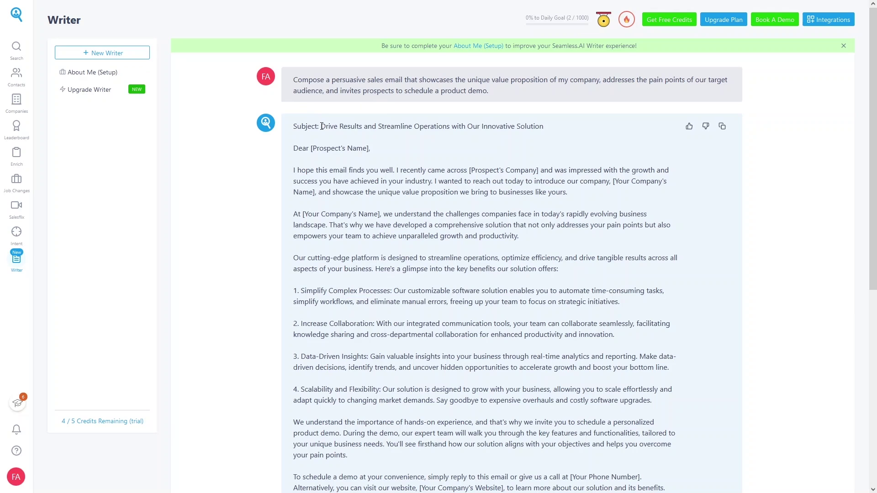
Step: Highlight the generated email's subject line and greeting, and read through the result
drag(322, 126, 545, 127)
click(273, 193)
triple_click(306, 148)
scroll(338, 106, down, 3)
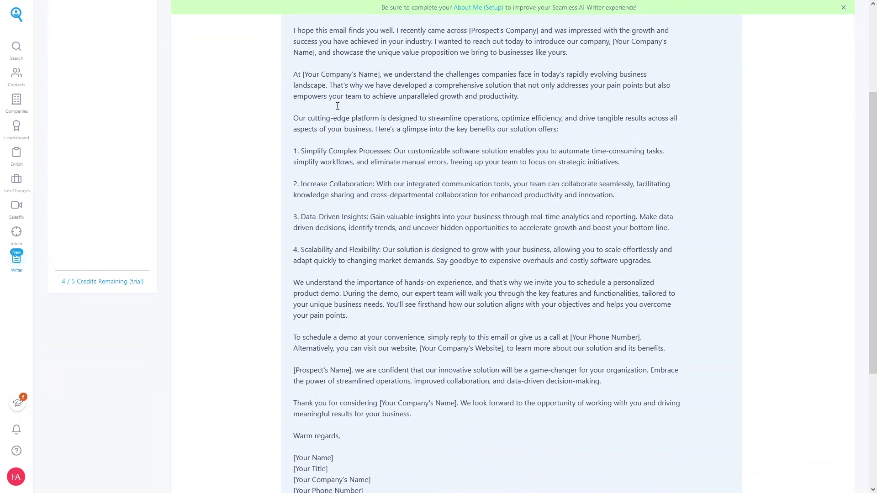
scroll(483, 332, down, 1)
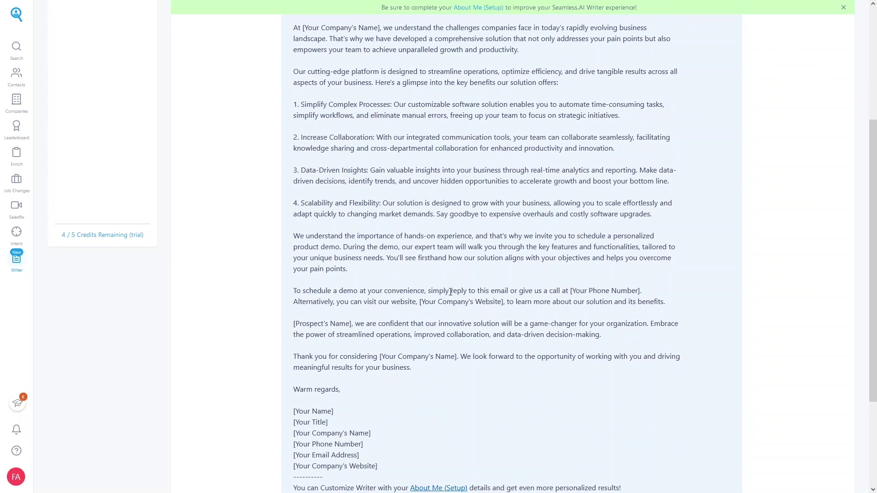
scroll(464, 301, up, 3)
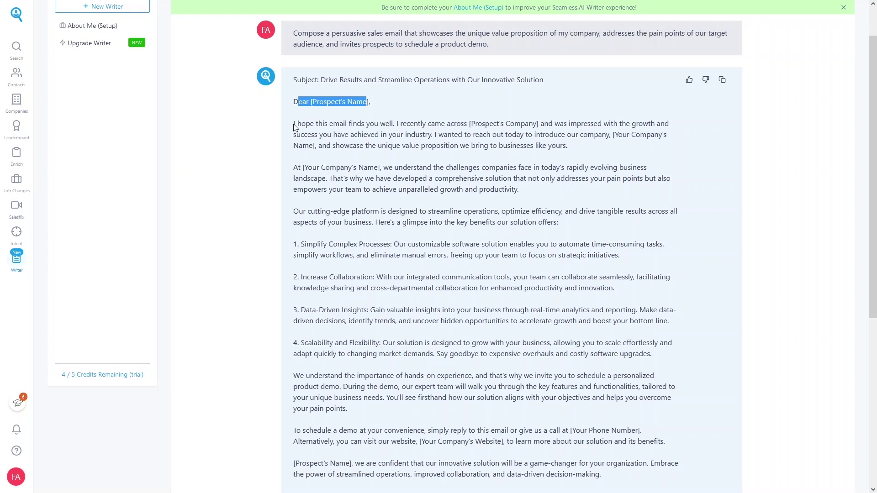
scroll(304, 128, down, 6)
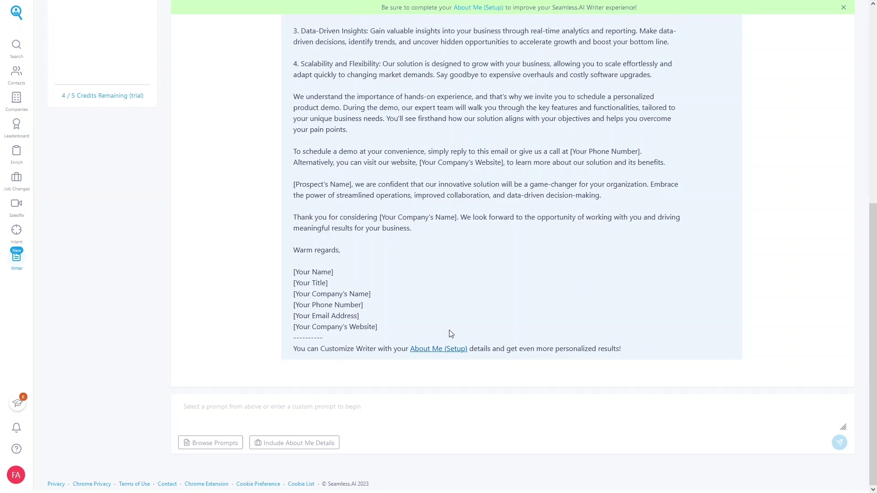
scroll(331, 273, up, 4)
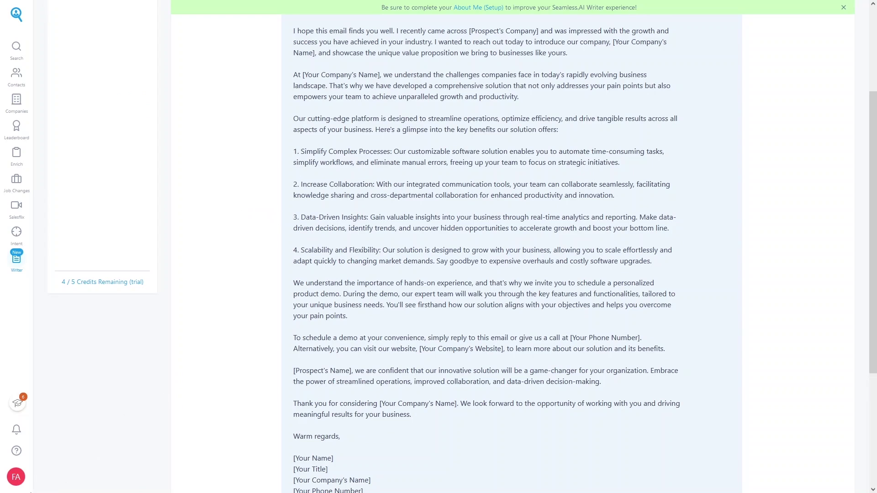
Step: Open Upgrade Plan from the FA avatar menu and scroll through the plans and FAQ
click(22, 483)
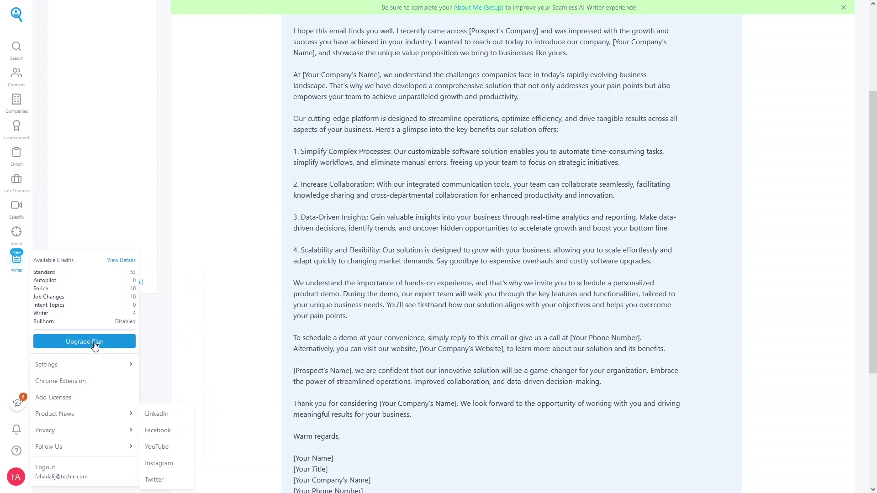
click(82, 342)
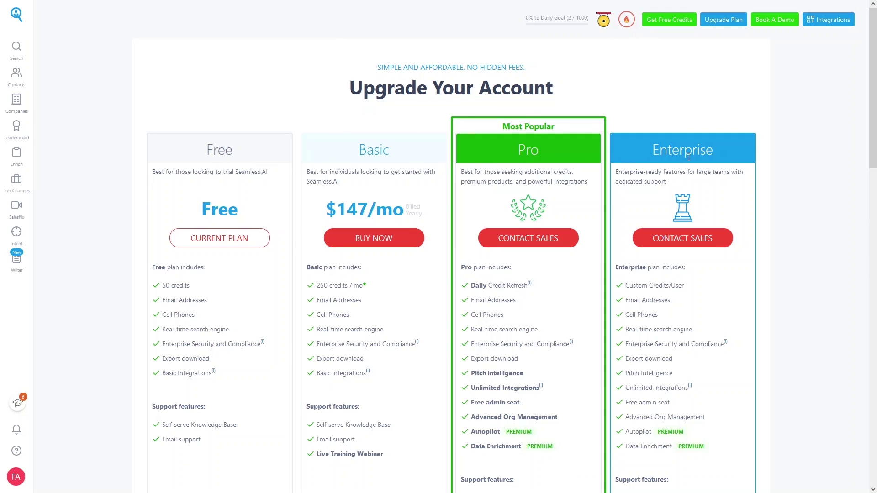
scroll(688, 157, down, 1)
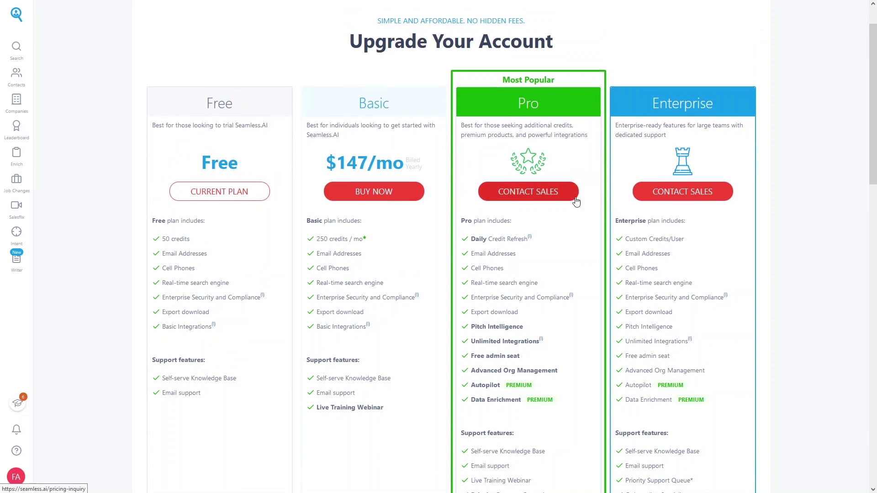
scroll(660, 118, down, 18)
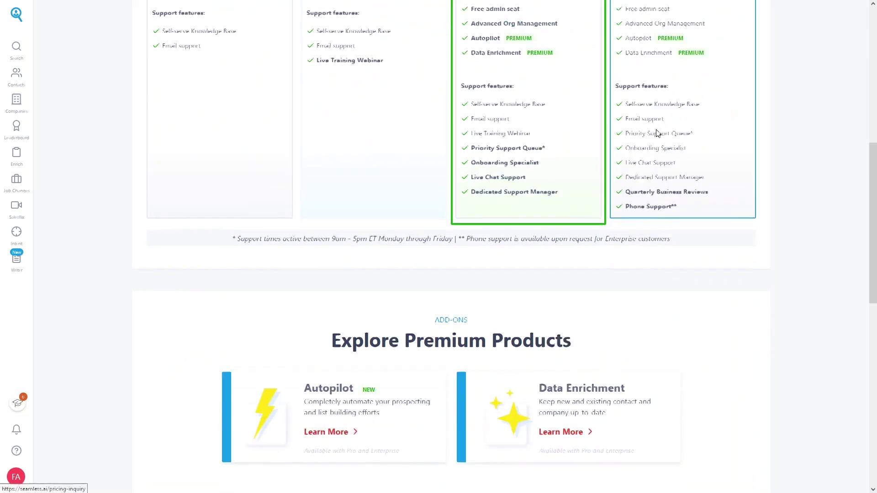
click(16, 476)
mouse_move(91, 365)
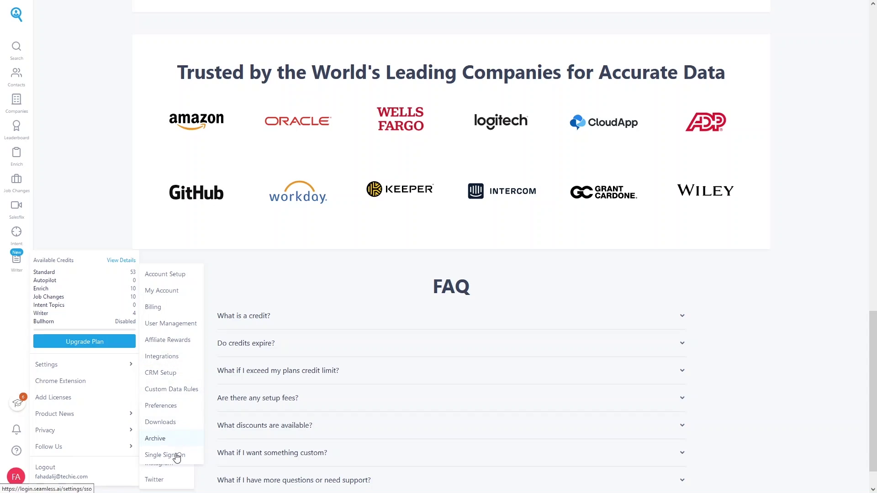
Step: Choose Integrations from the Settings submenu
click(164, 356)
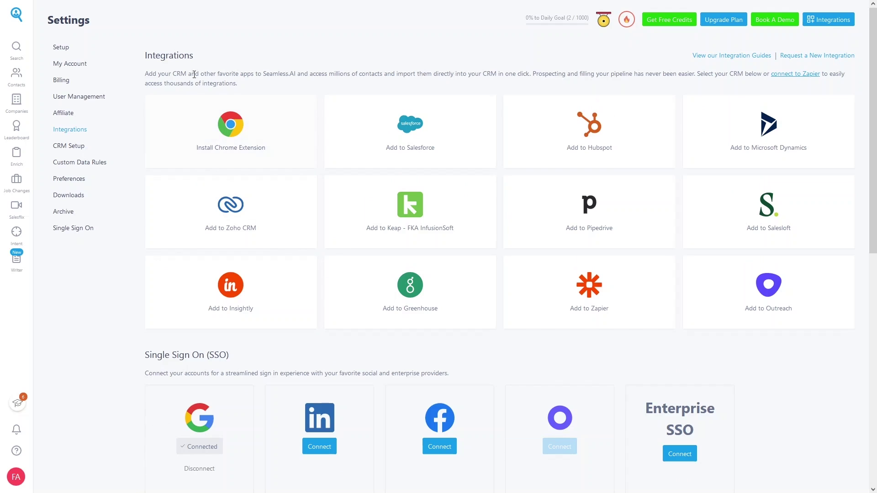